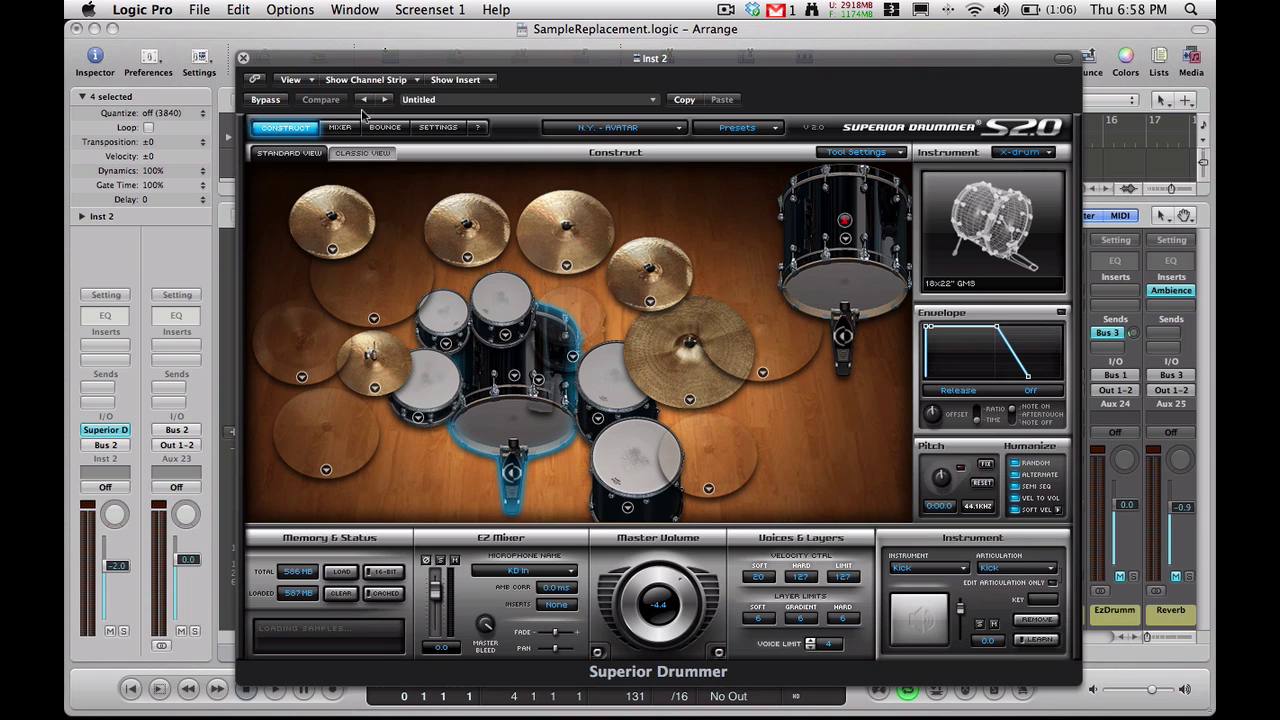
Close the Superior Drummer plug-in window and select the Superior D aux channel.
click(243, 58)
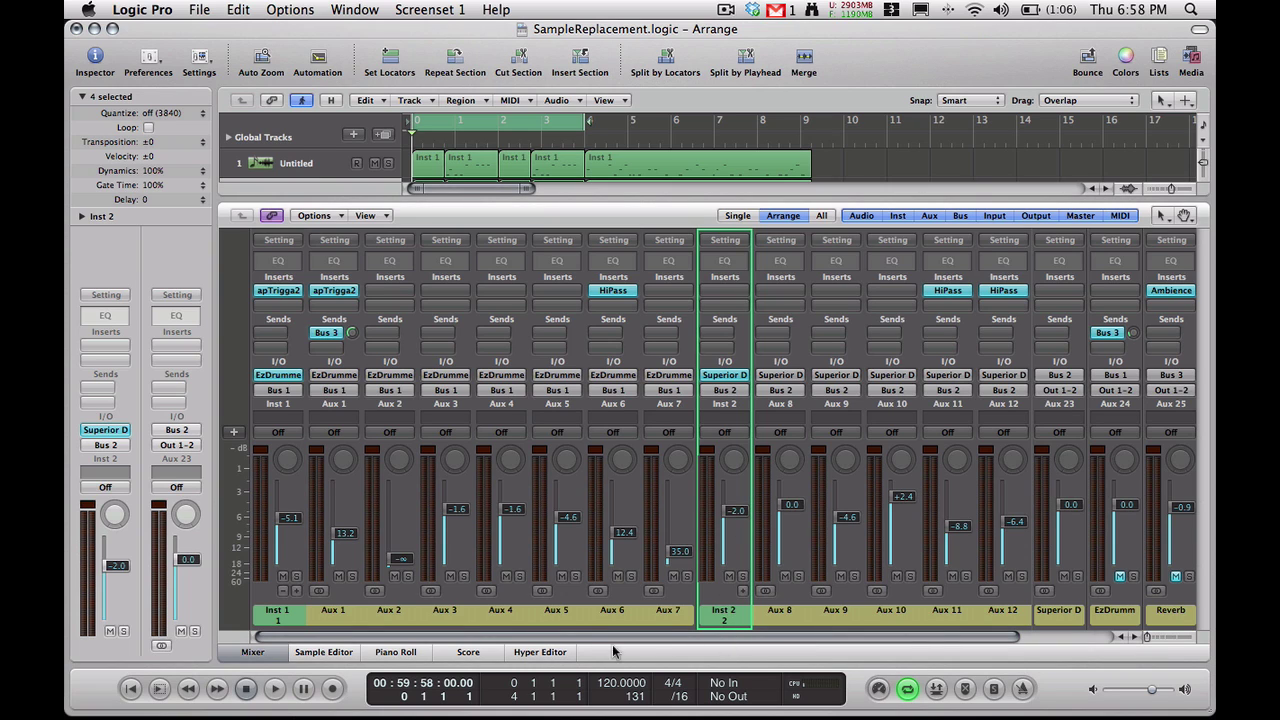
click(1096, 620)
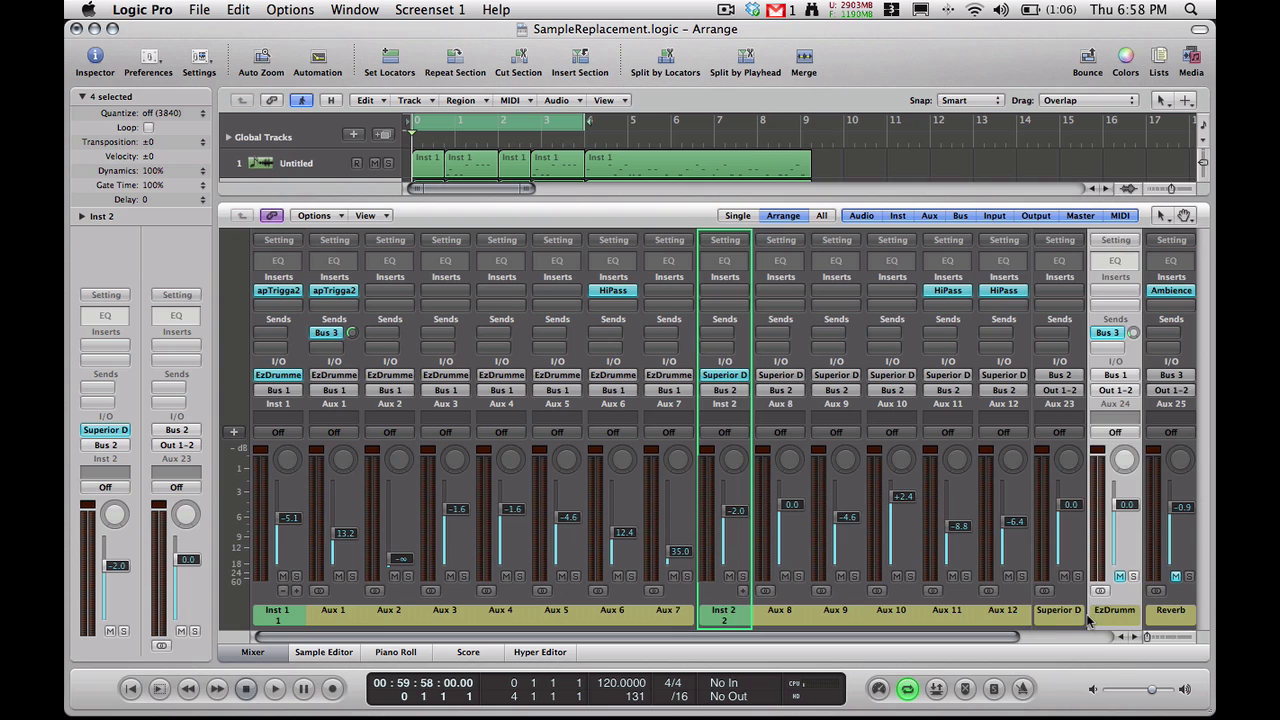
click(1054, 620)
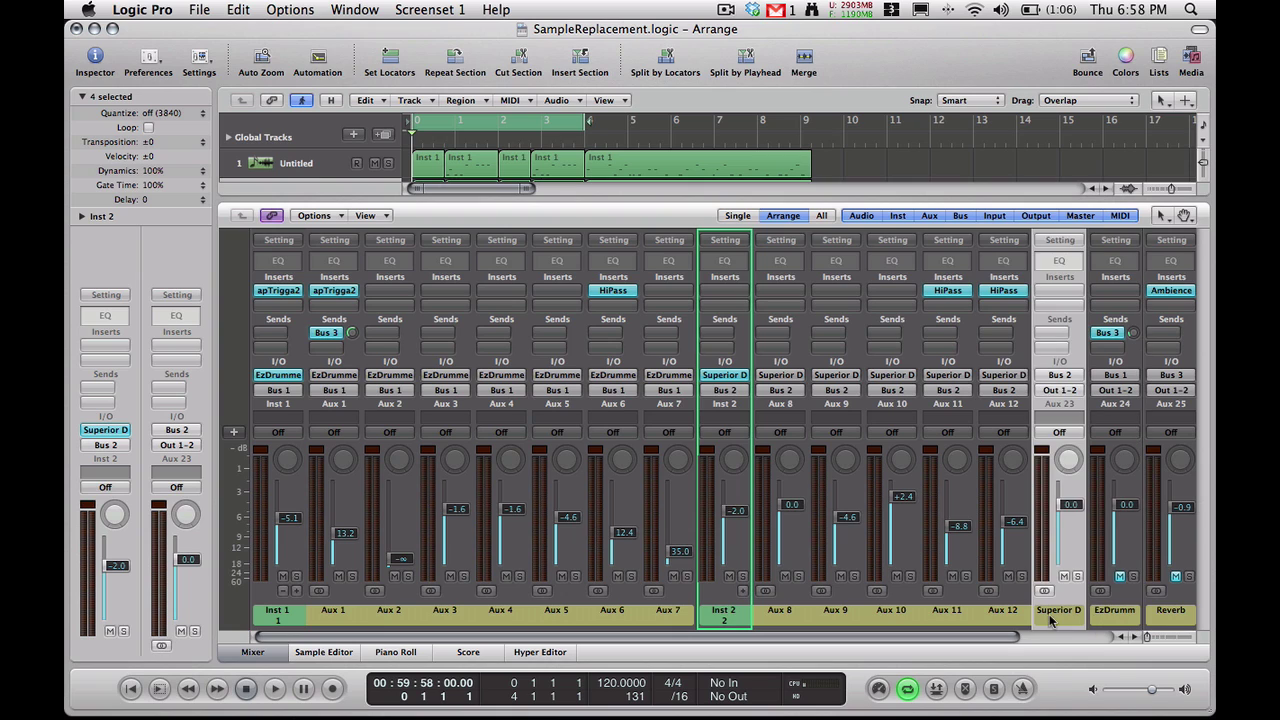
Create a new stereo auxiliary channel strip with its input set to Bus 4.
click(235, 437)
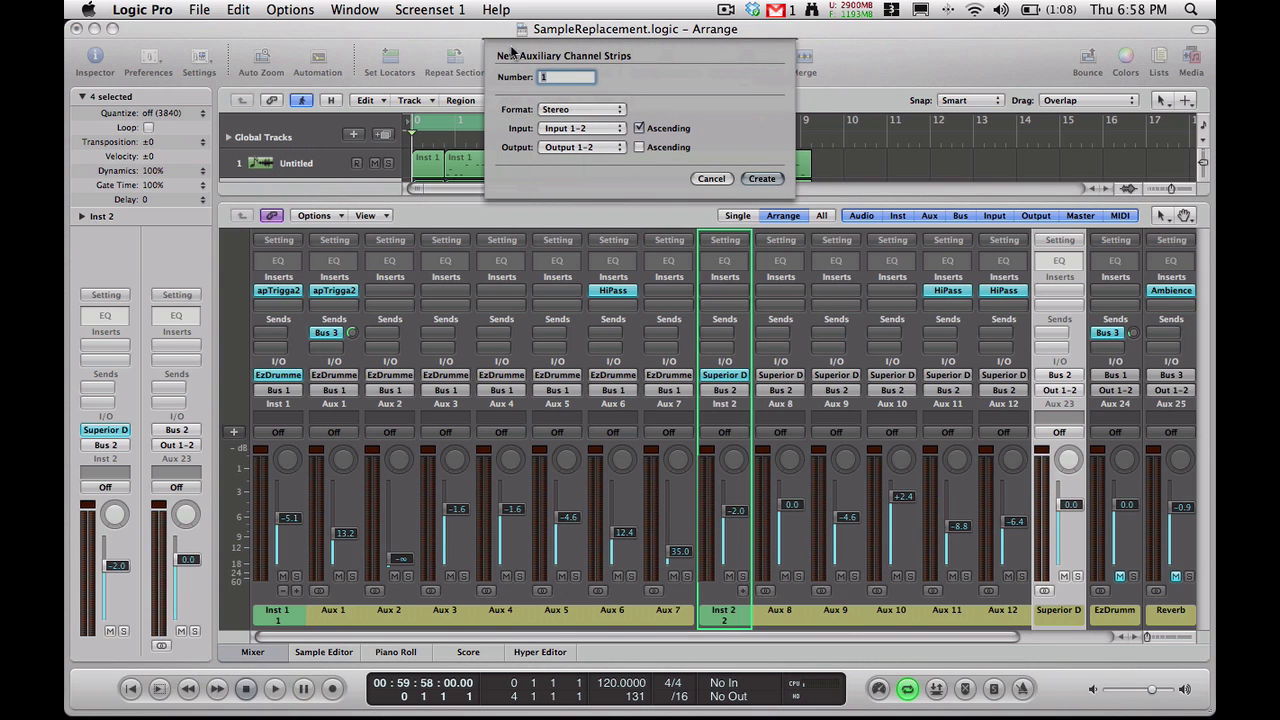
click(578, 128)
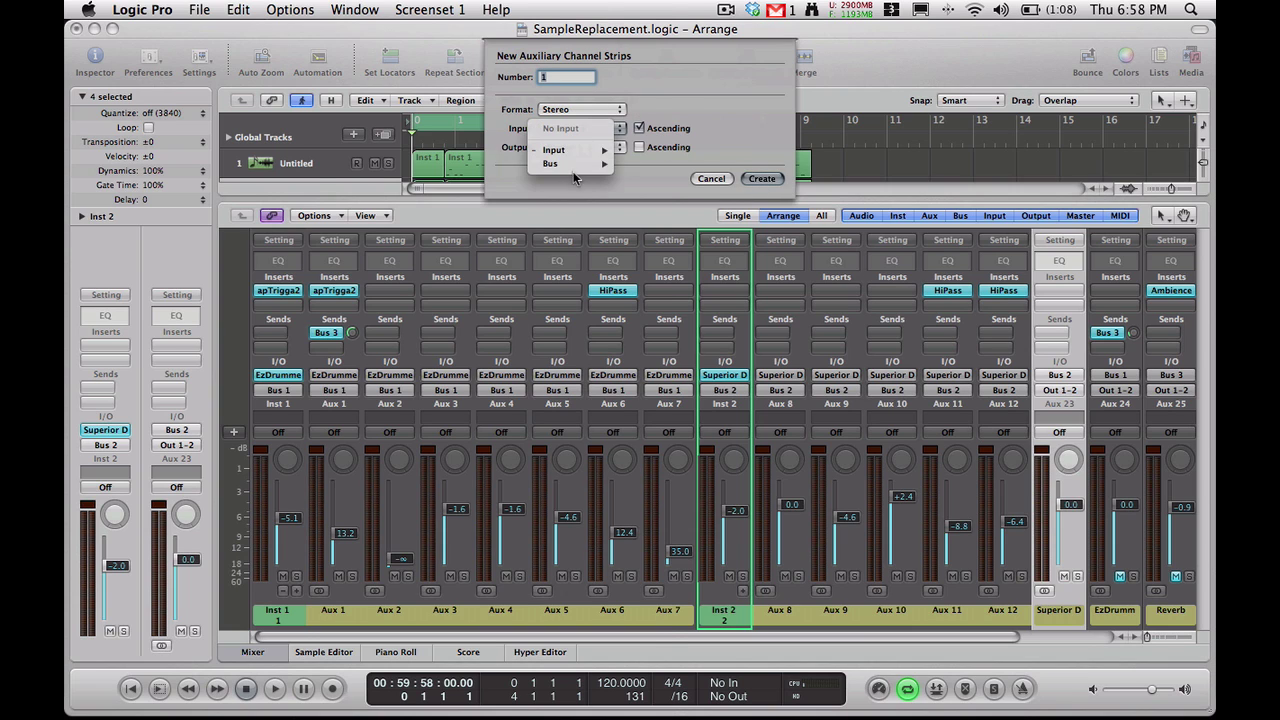
mouse_move(574, 167)
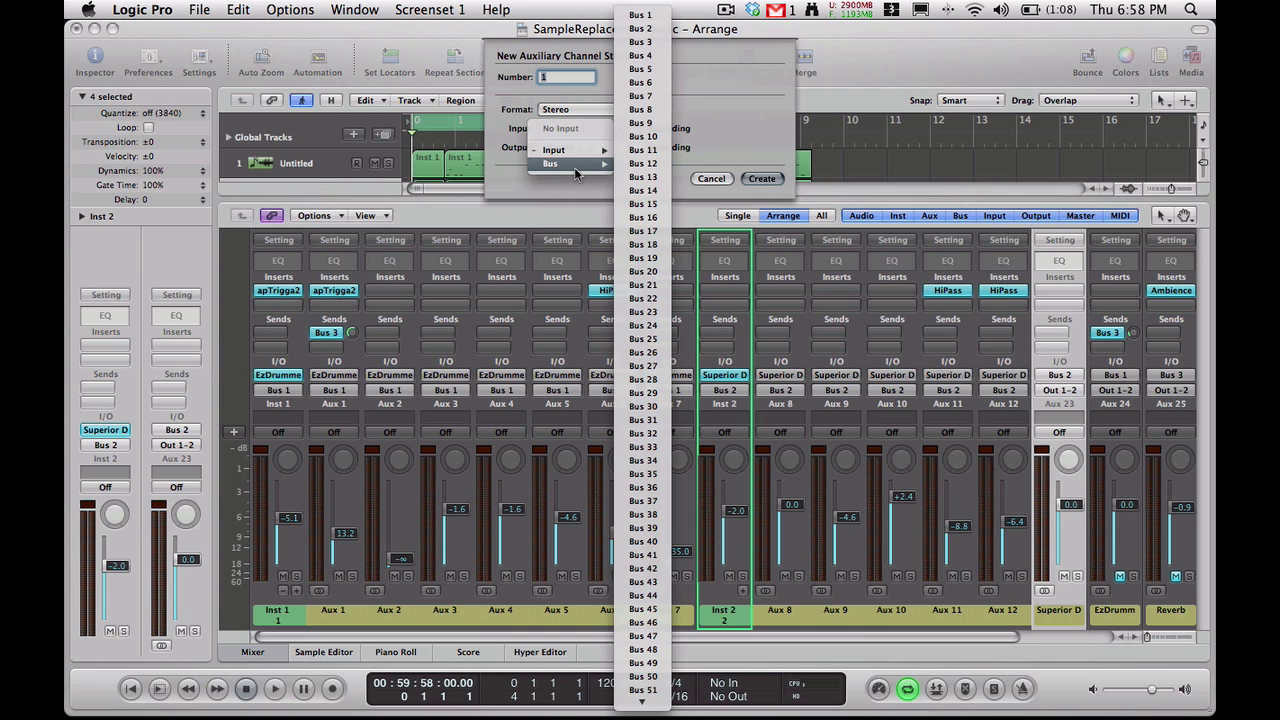
click(650, 55)
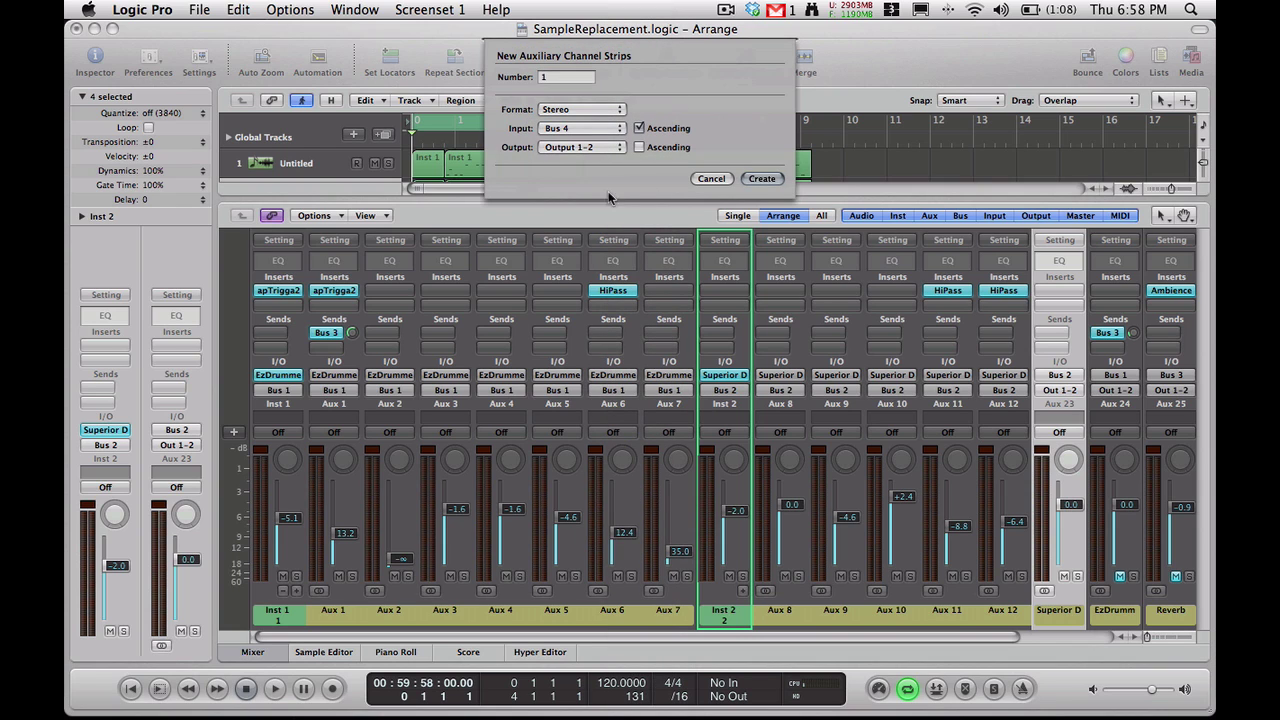
click(762, 178)
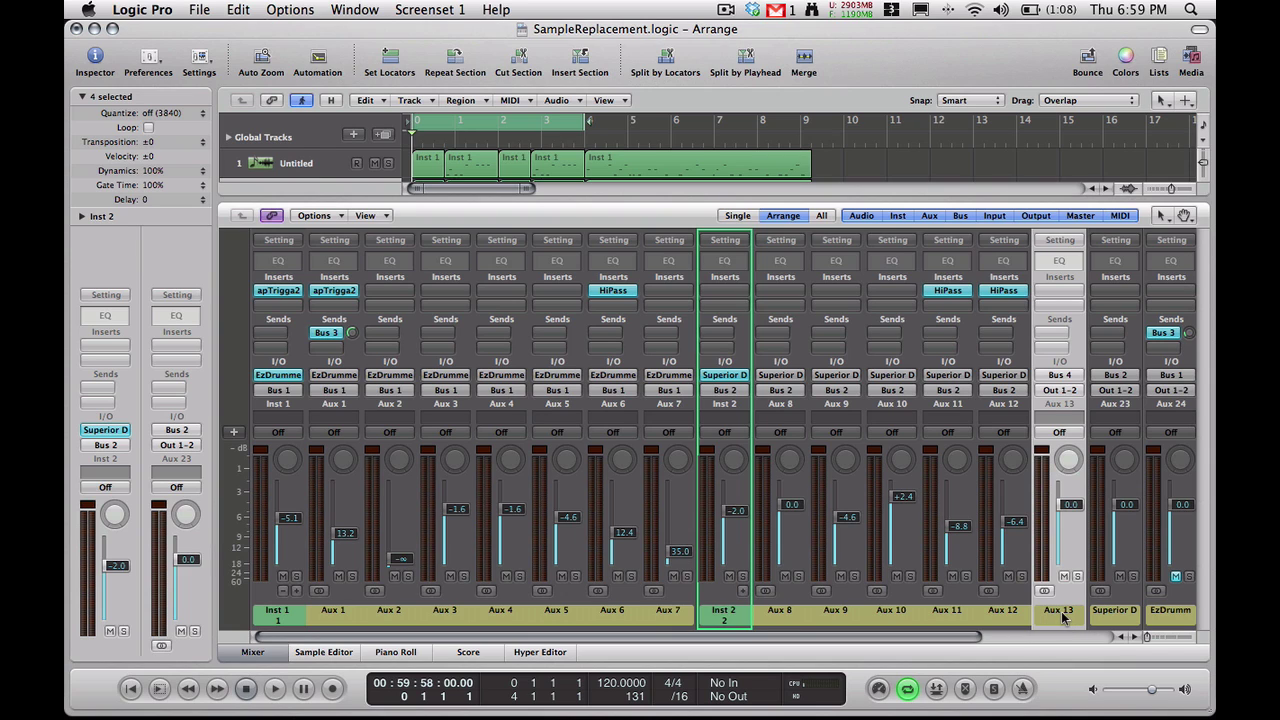
Rename the new Aux 13 channel to 'Reverb 2'.
double_click(1063, 615)
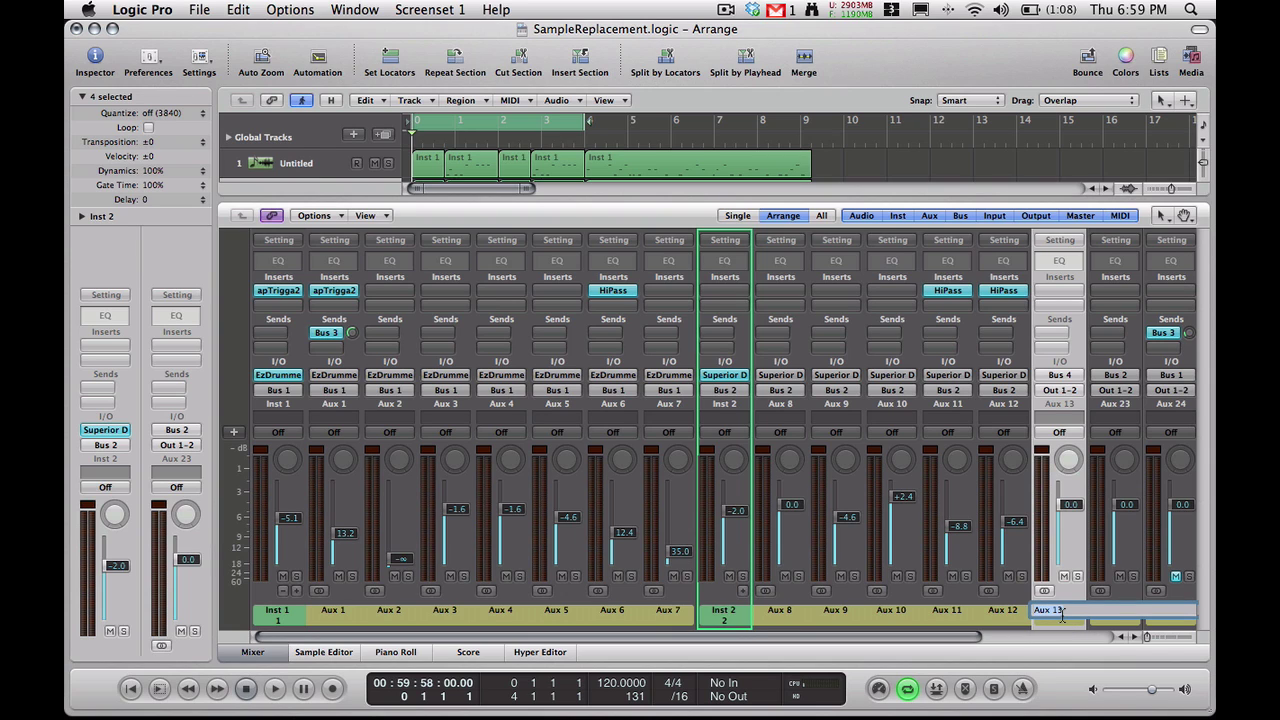
text(Reverb 2)
key(Return)
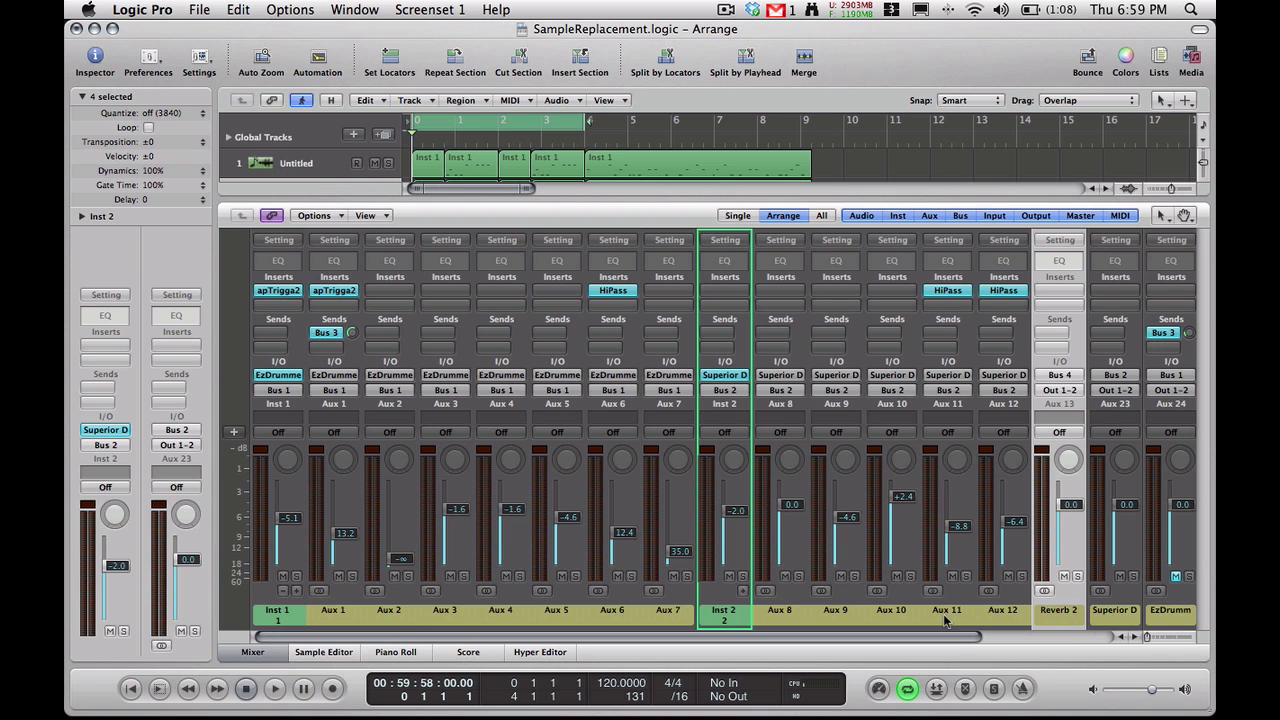
Insert Audio Units > Magnus @ Smartelectronix > Ambience > Stereo on Reverb 2's insert slot.
mouse_move(945, 641)
mouse_down()
mouse_move(1125, 646)
mouse_move(943, 637)
mouse_up()
click(1057, 293)
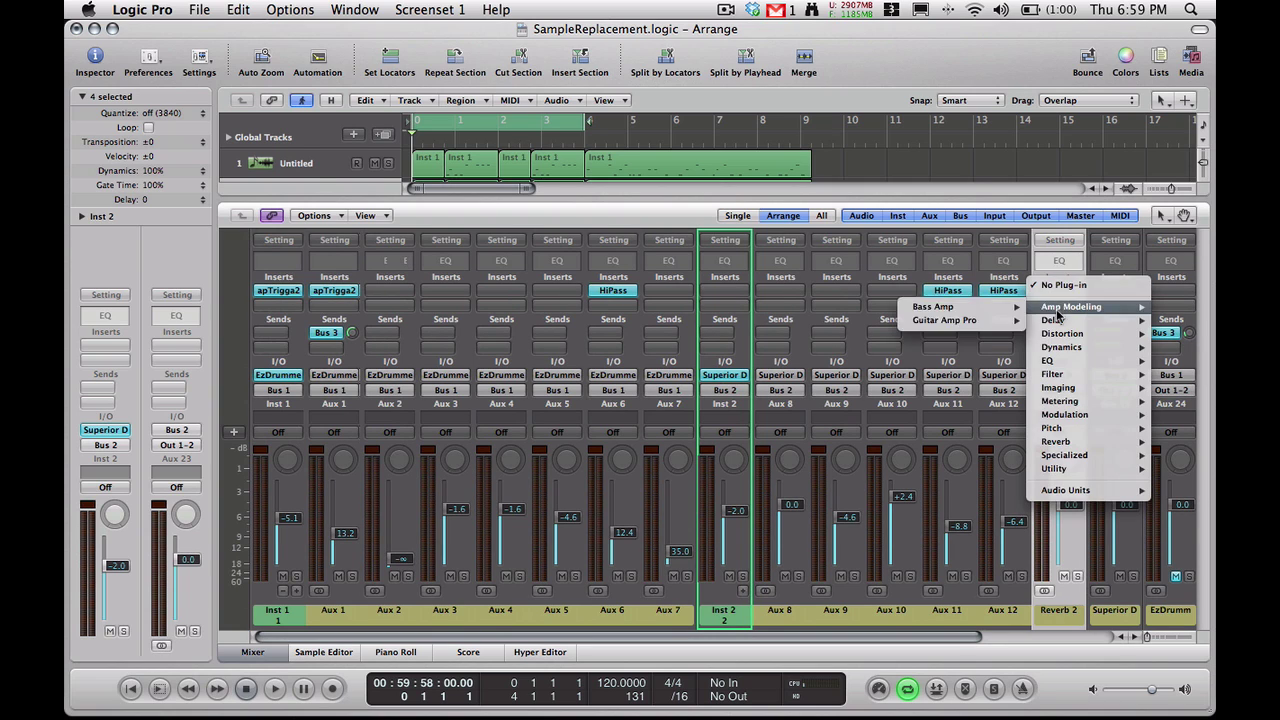
mouse_move(1068, 492)
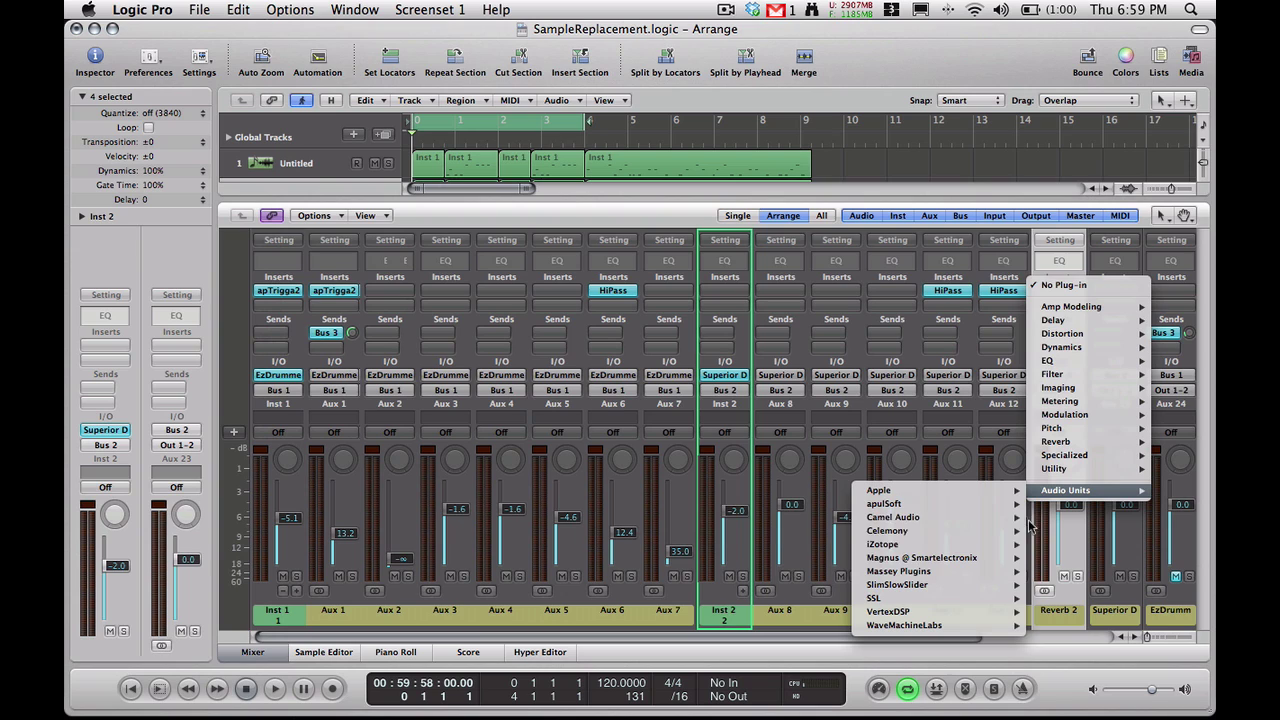
mouse_move(963, 560)
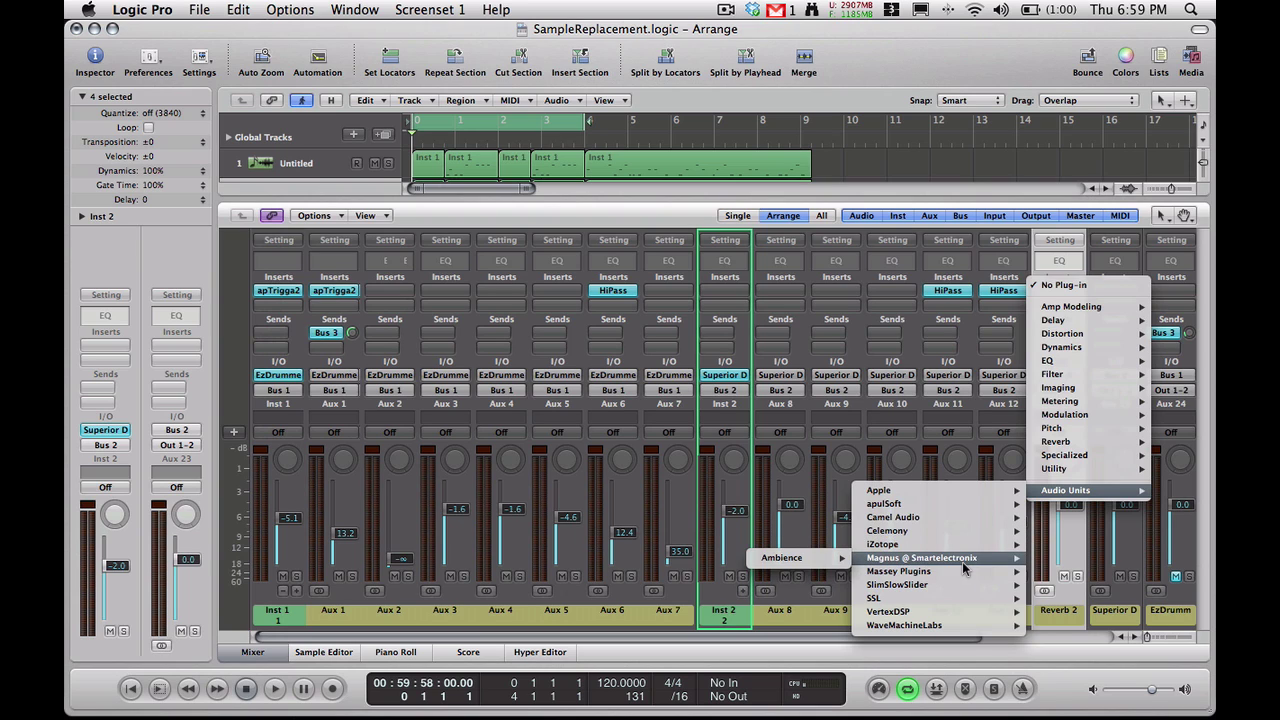
mouse_move(800, 558)
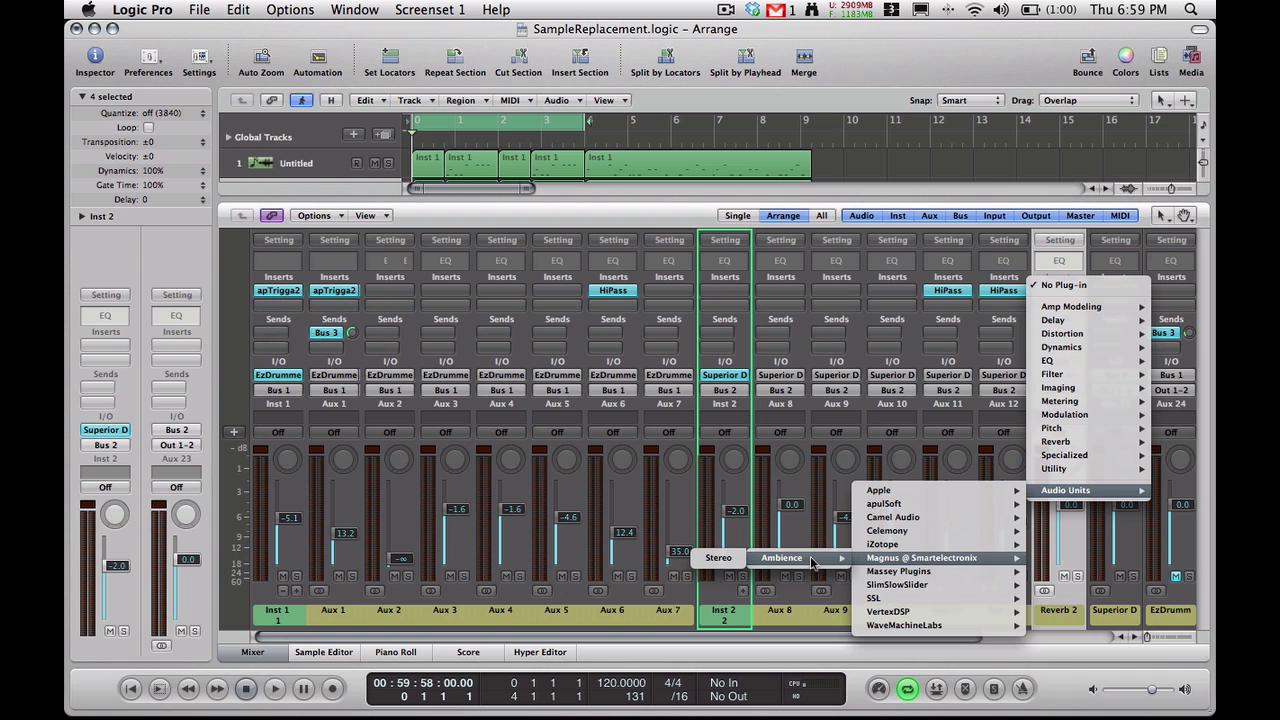
click(729, 559)
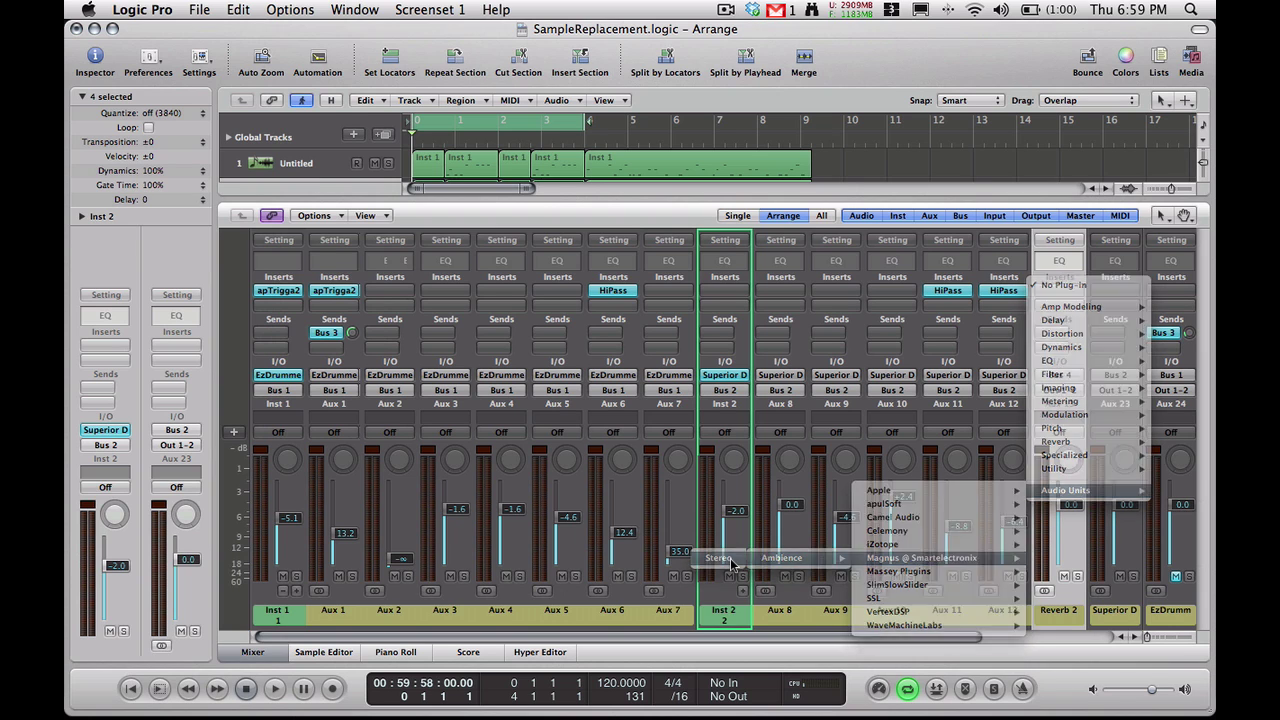
Dismiss the Ambience demo-version notice and close the plug-in window.
click(660, 287)
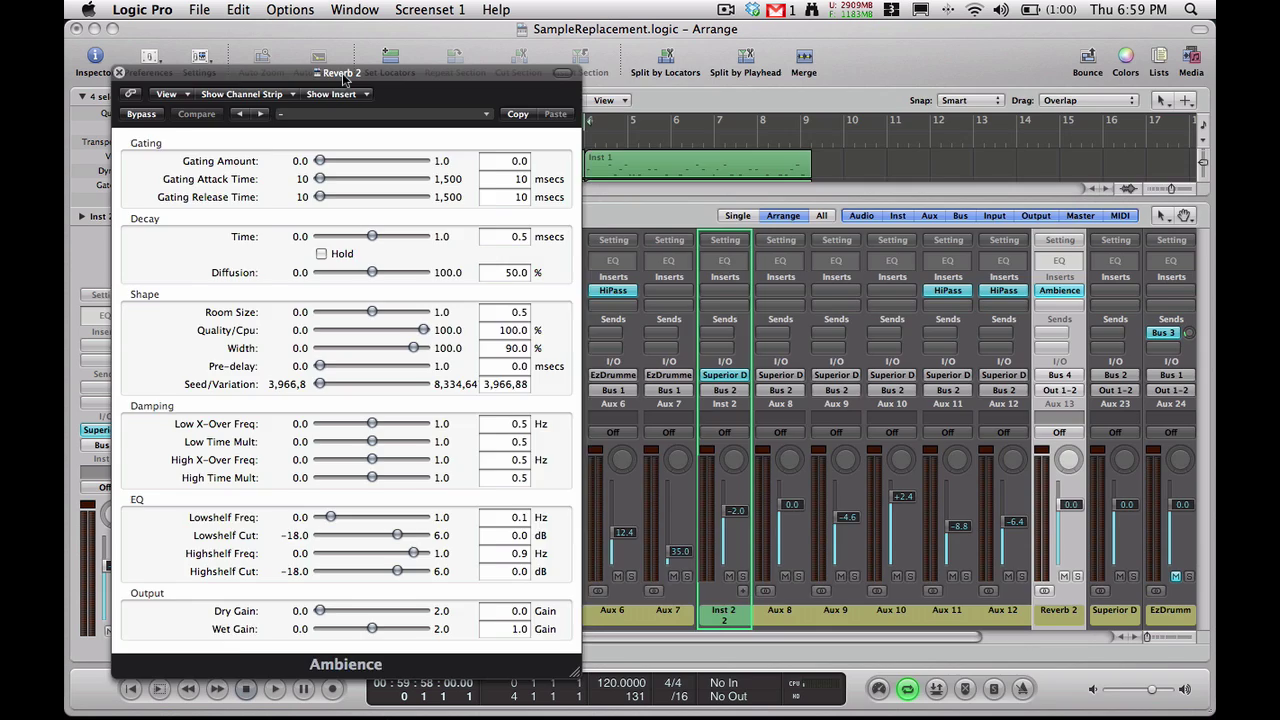
drag(340, 80, 958, 86)
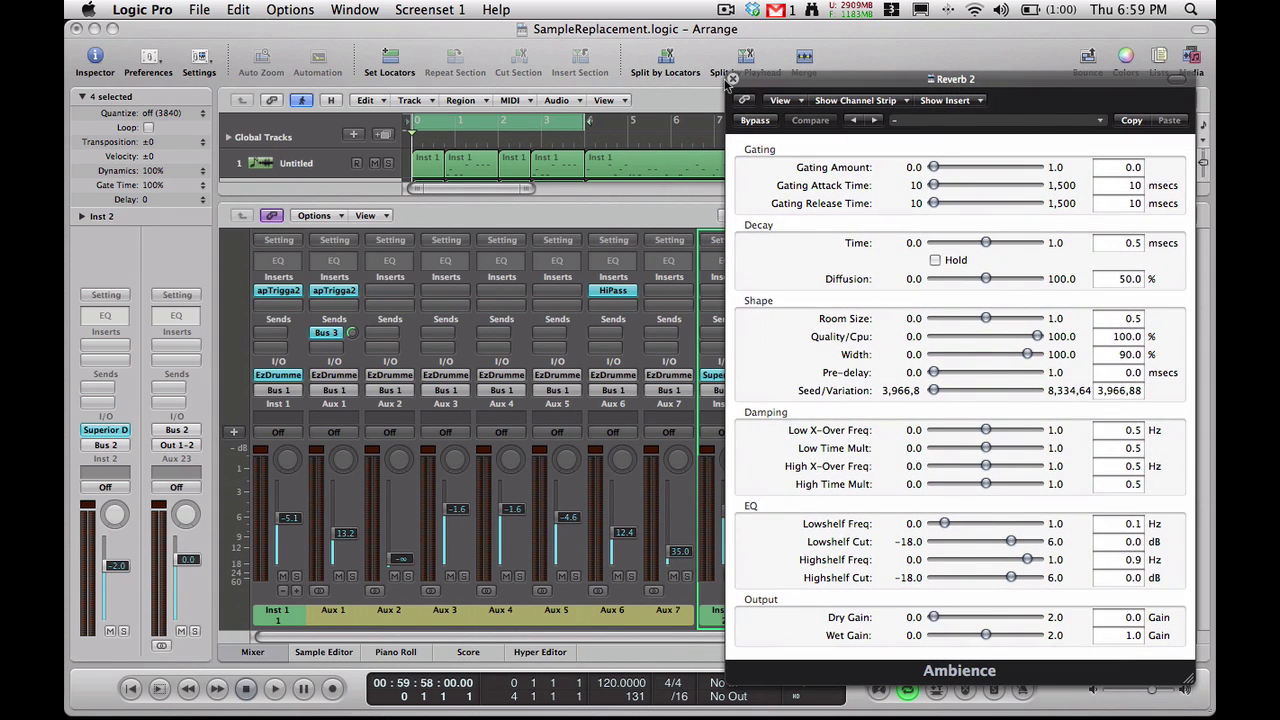
click(733, 79)
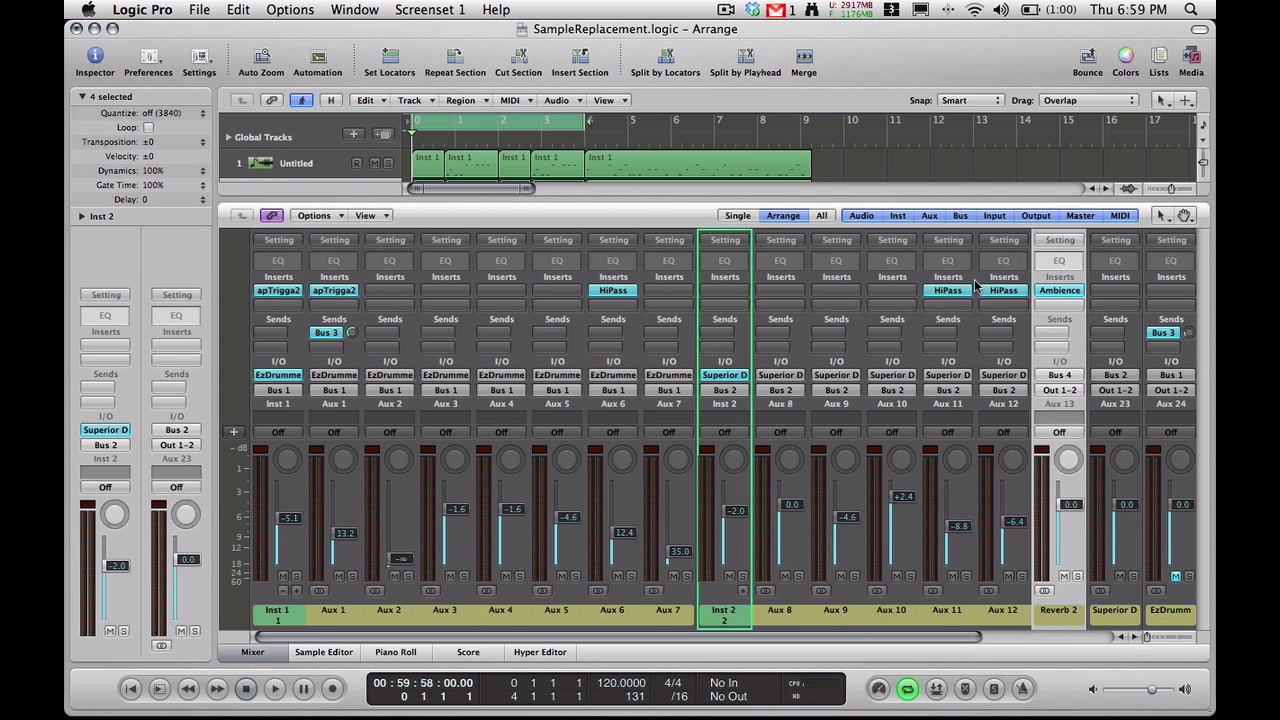
Give Aux 8 a first send to Bus 4 (Reverb 2) and show its send level.
click(1000, 618)
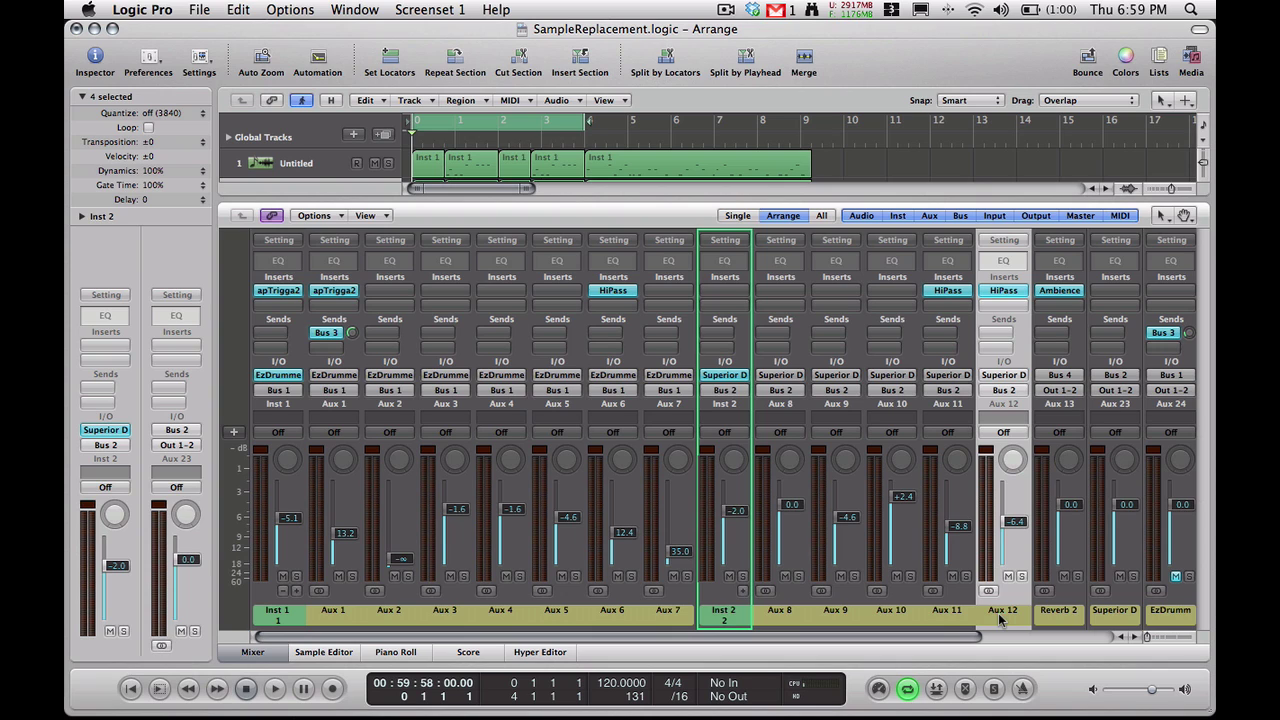
click(772, 616)
click(766, 333)
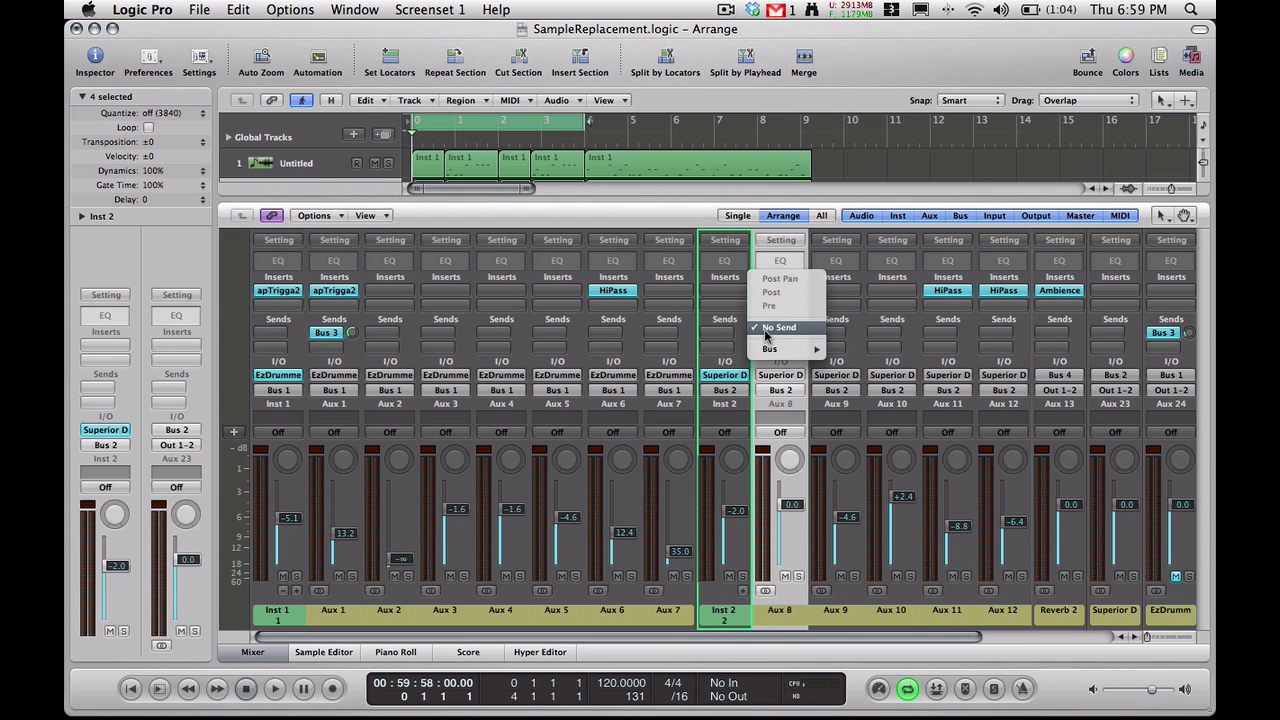
mouse_move(770, 348)
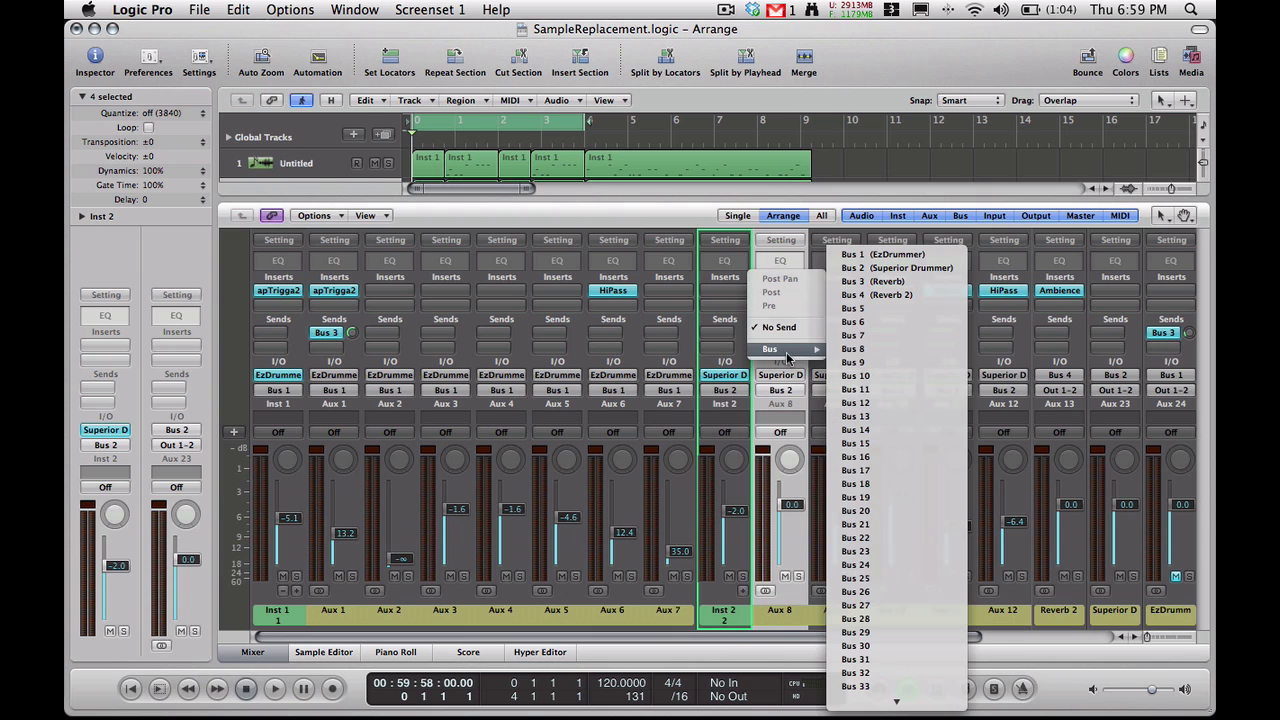
click(884, 295)
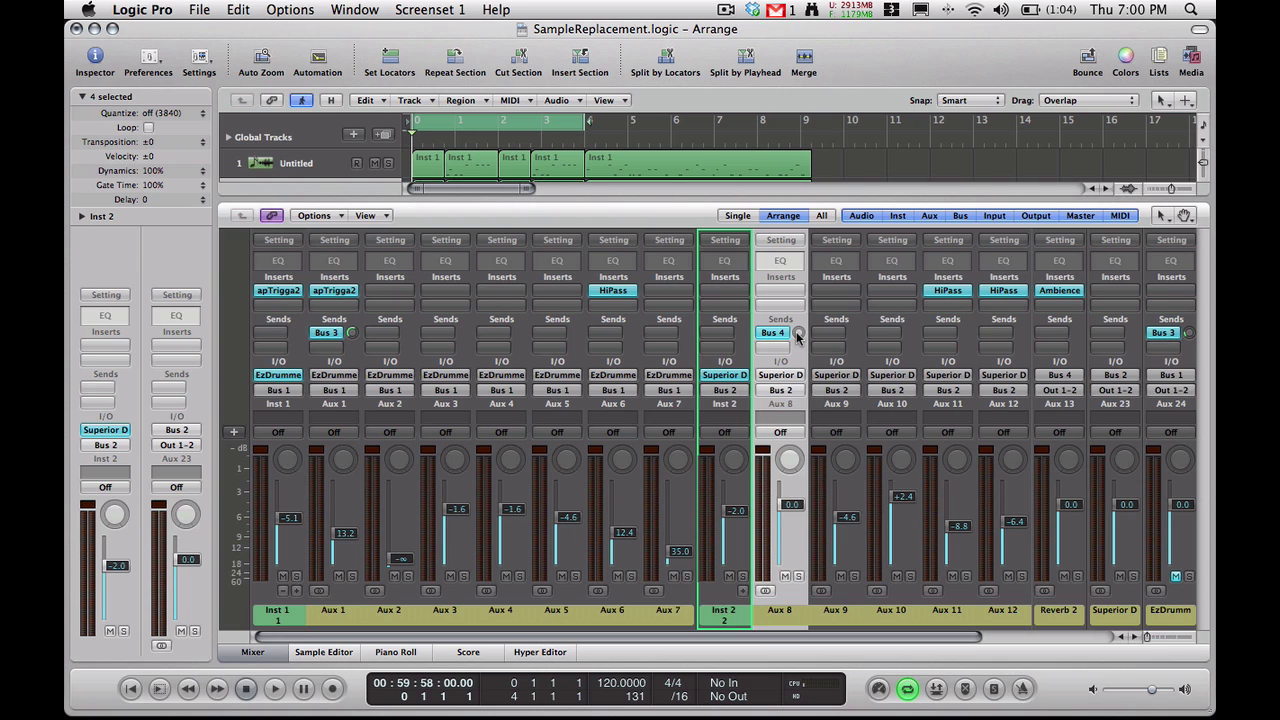
click(797, 335)
Reopen Reverb 2's Ambience window, start playback, and raise Dry Gain to about 1.6.
click(1060, 291)
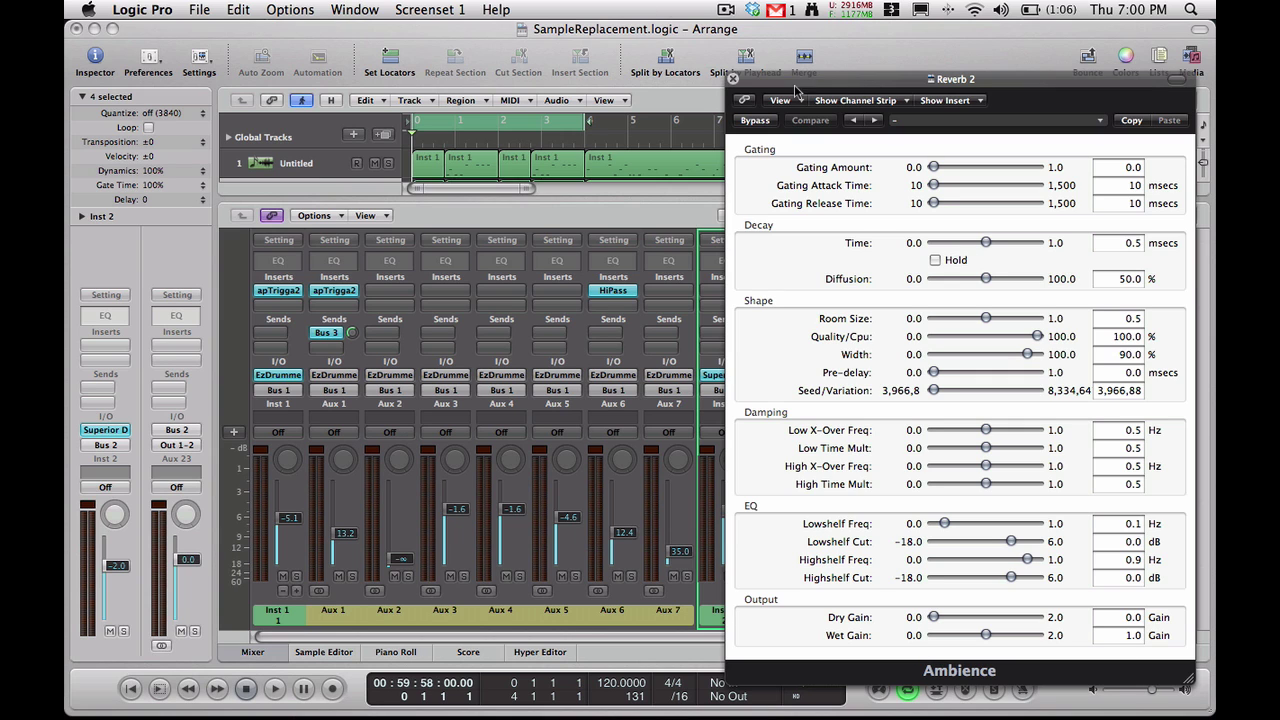
drag(818, 81, 718, 82)
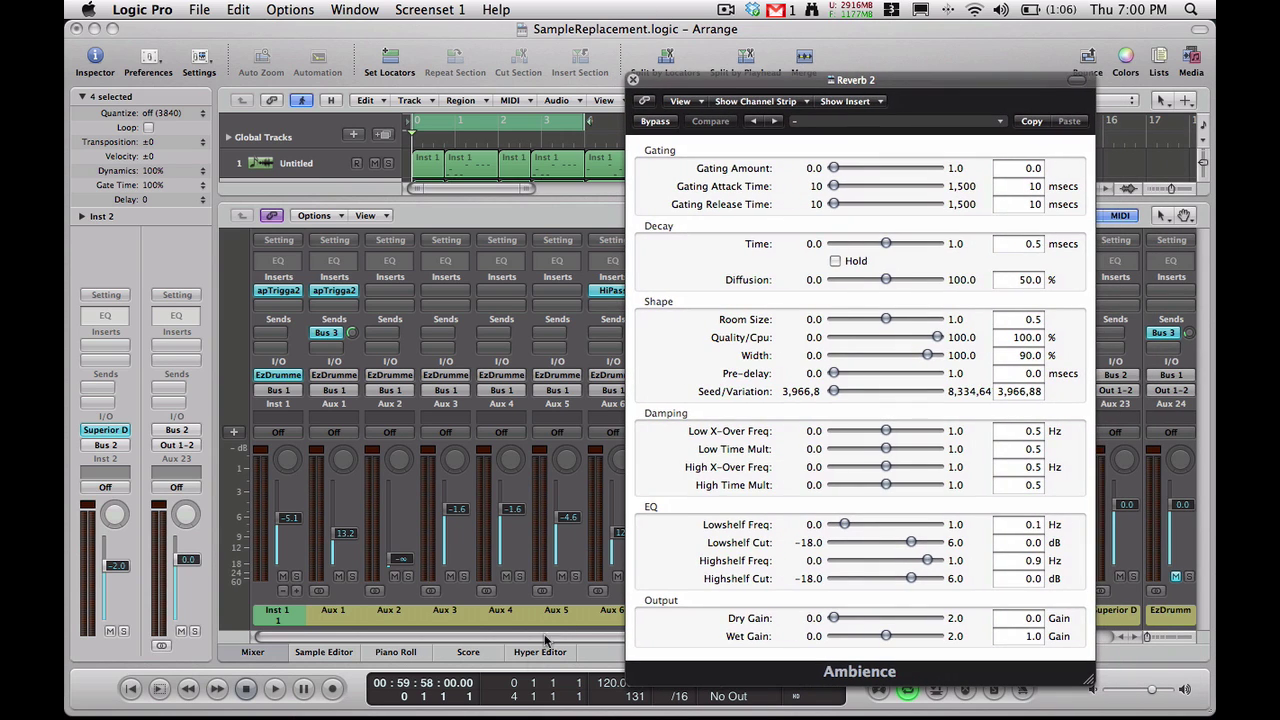
key(space)
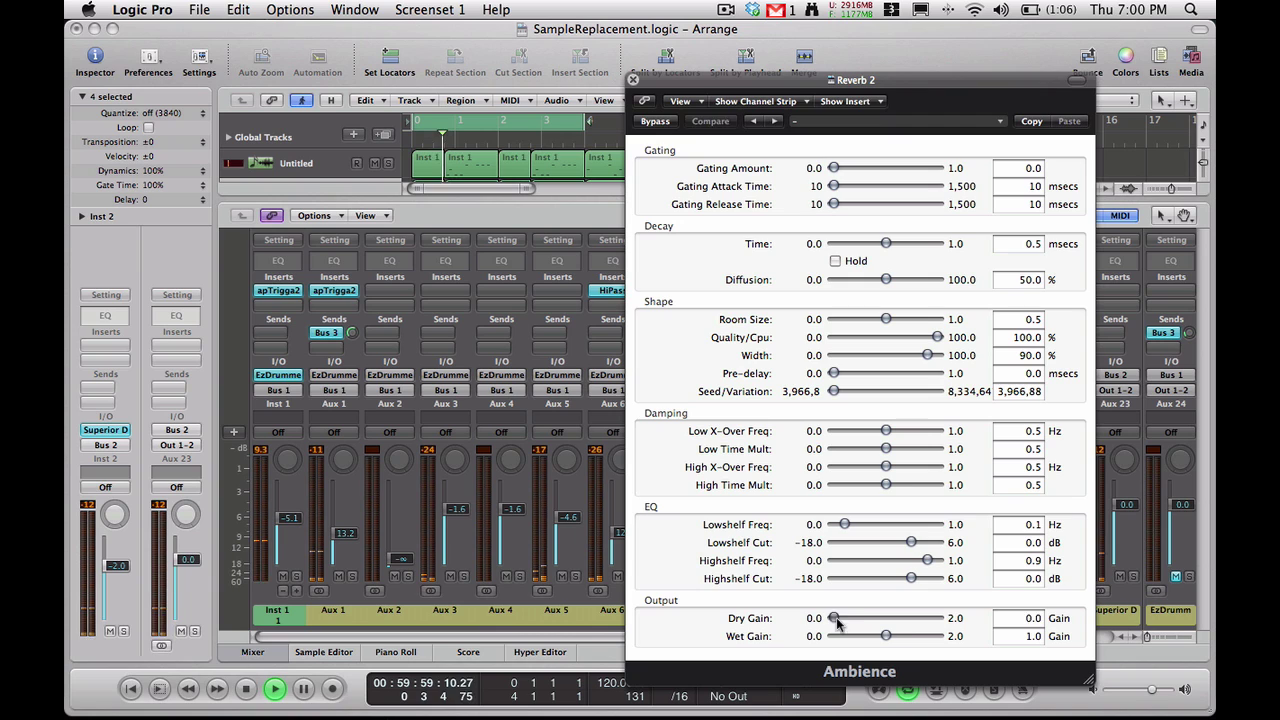
drag(835, 619, 882, 637)
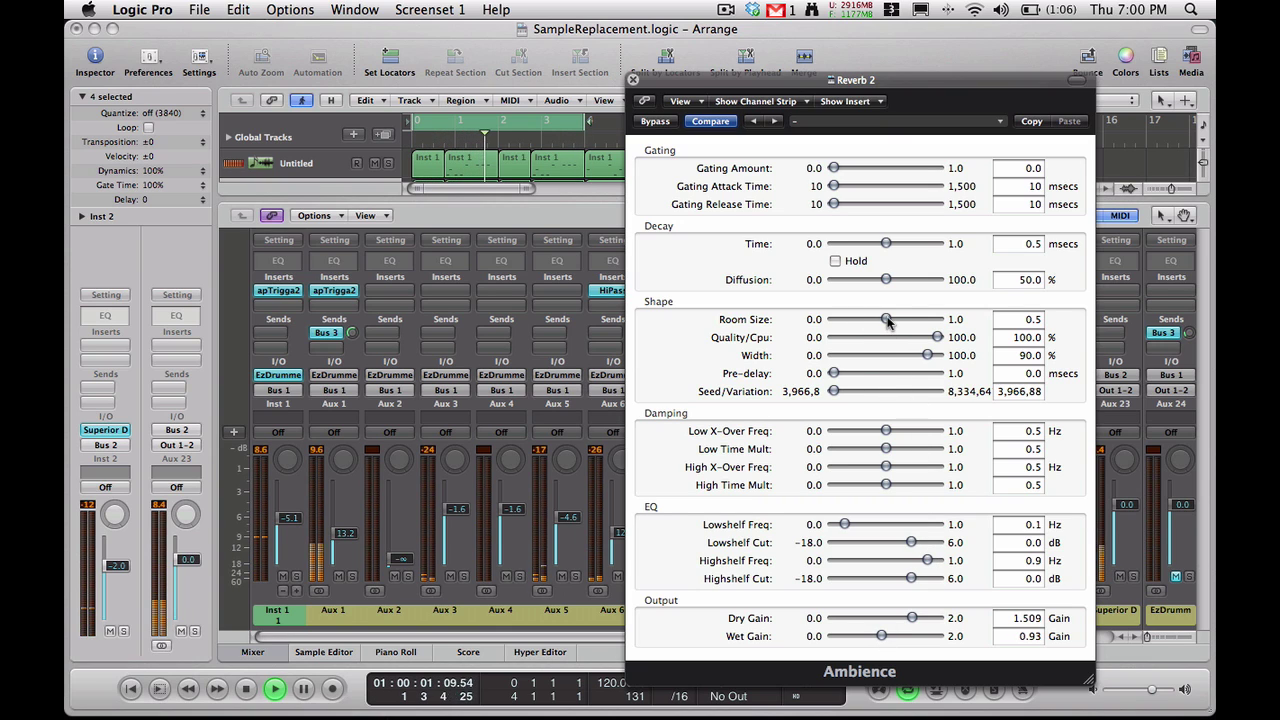
Set Room Size 0.553, decay Time 0.518, Pre-delay 0.298 ms and Diffusion 61.4 %.
drag(887, 320, 893, 319)
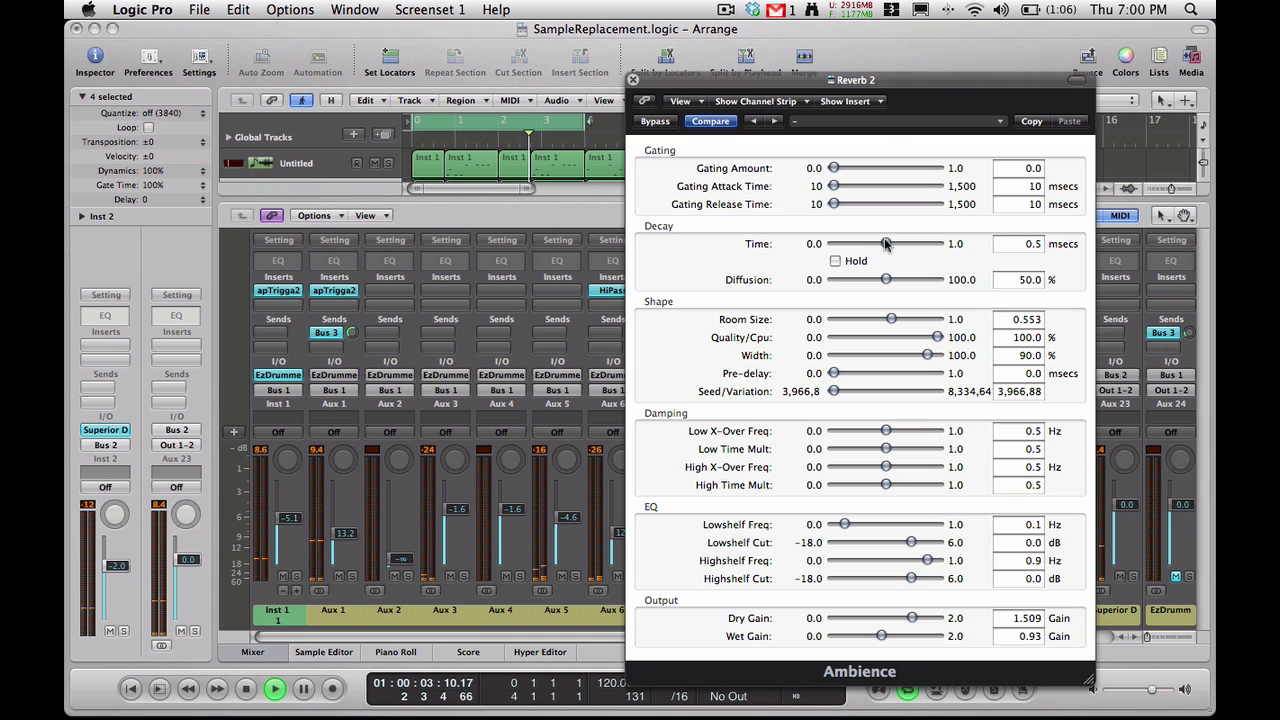
drag(886, 245, 888, 244)
drag(835, 373, 868, 372)
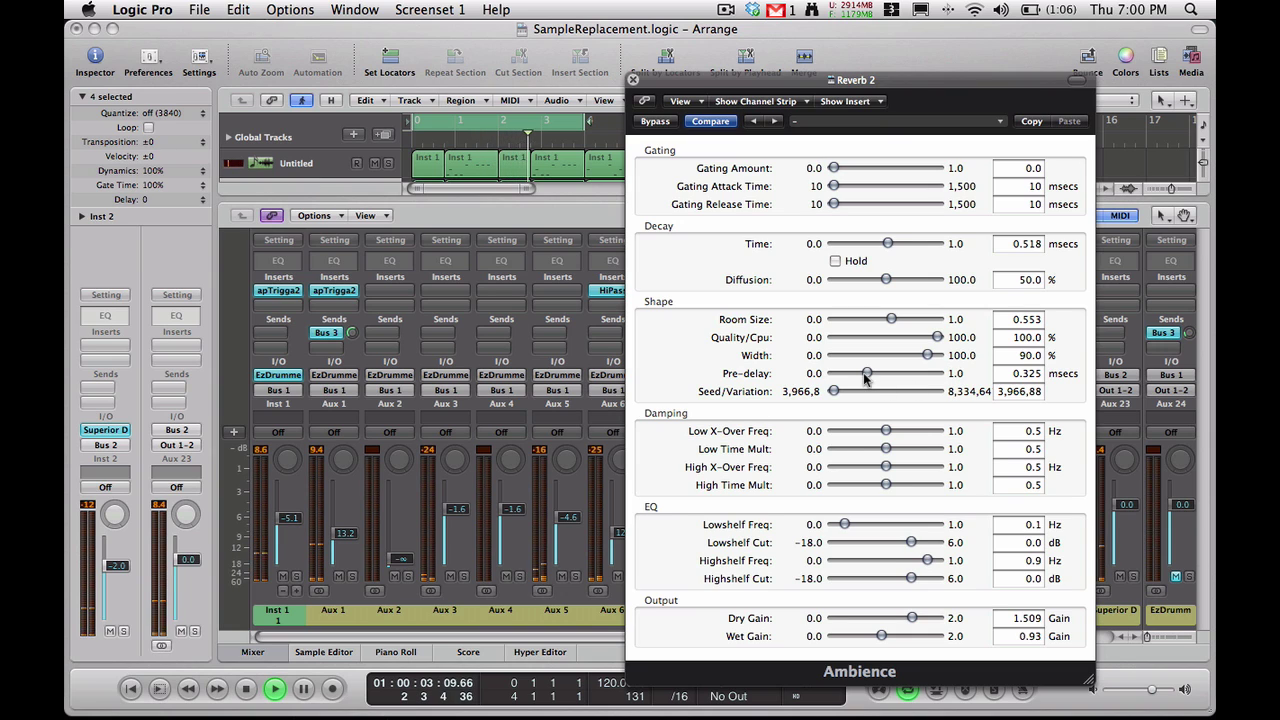
drag(866, 377, 866, 376)
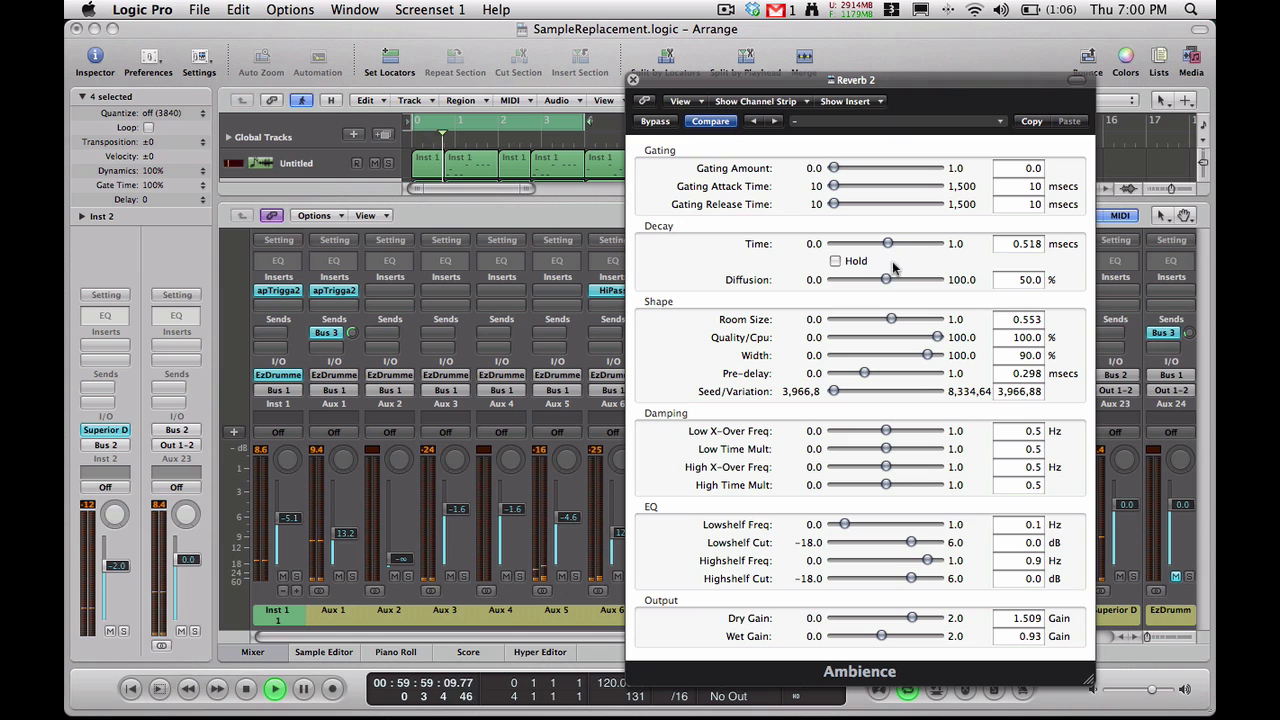
drag(887, 279, 899, 280)
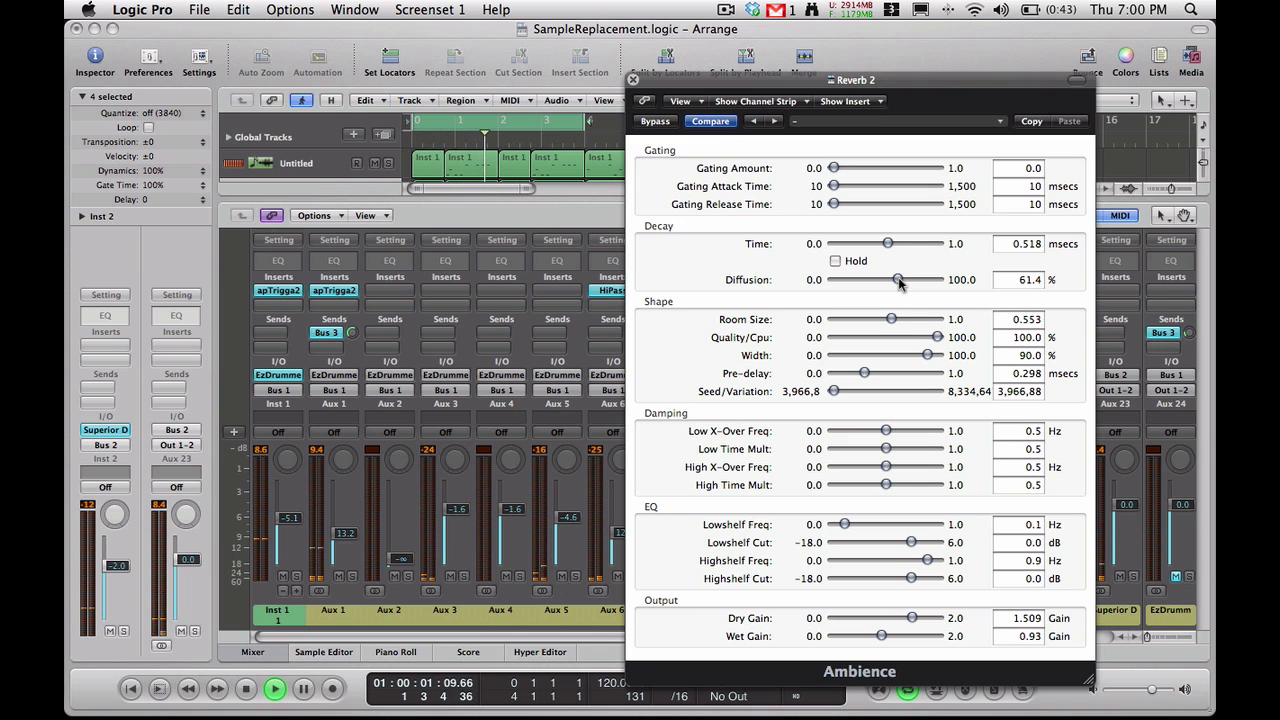
Close the Ambience window, set Aux 8's Bus 4 send near -6.1 dB, then stop and return to start.
click(632, 79)
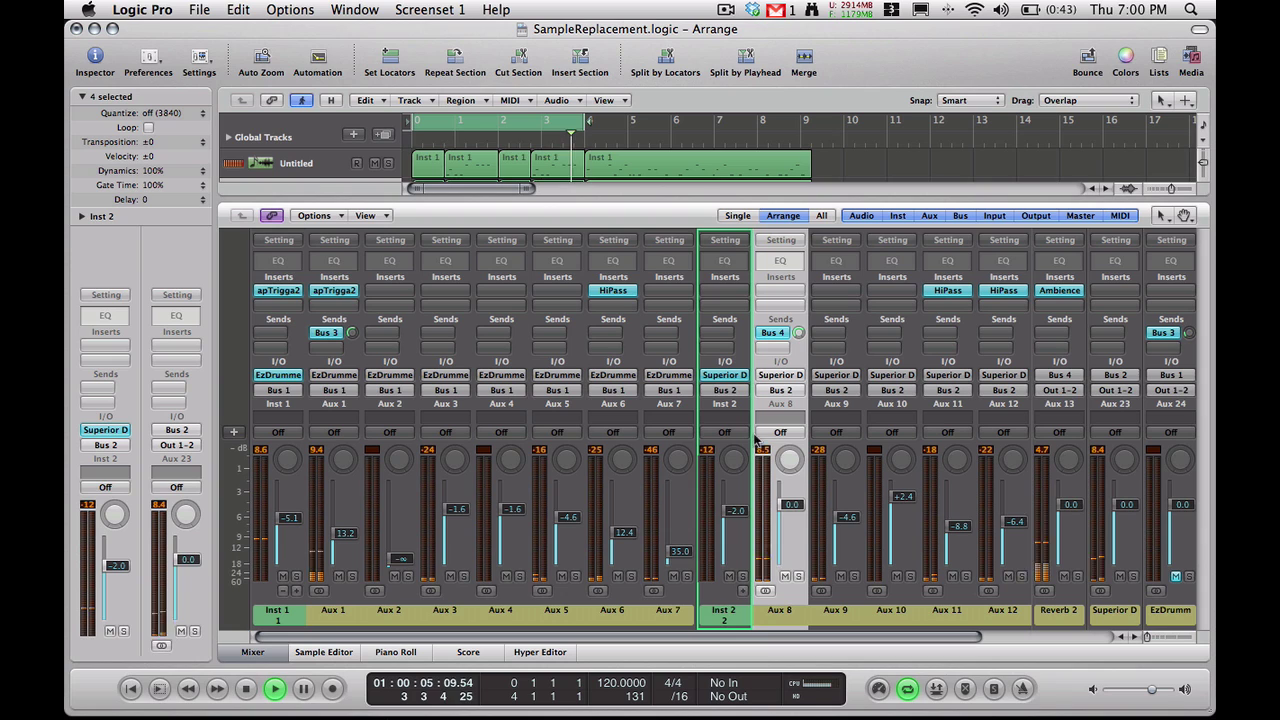
drag(798, 332, 797, 338)
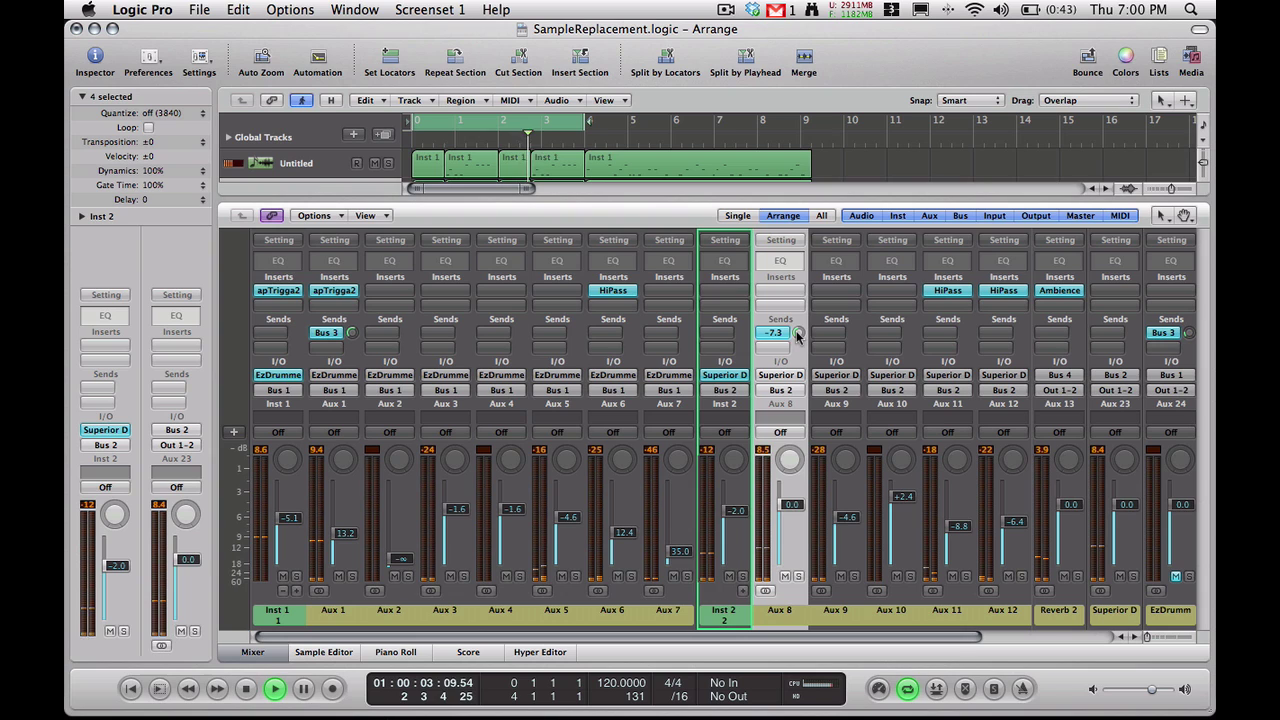
drag(797, 337, 798, 338)
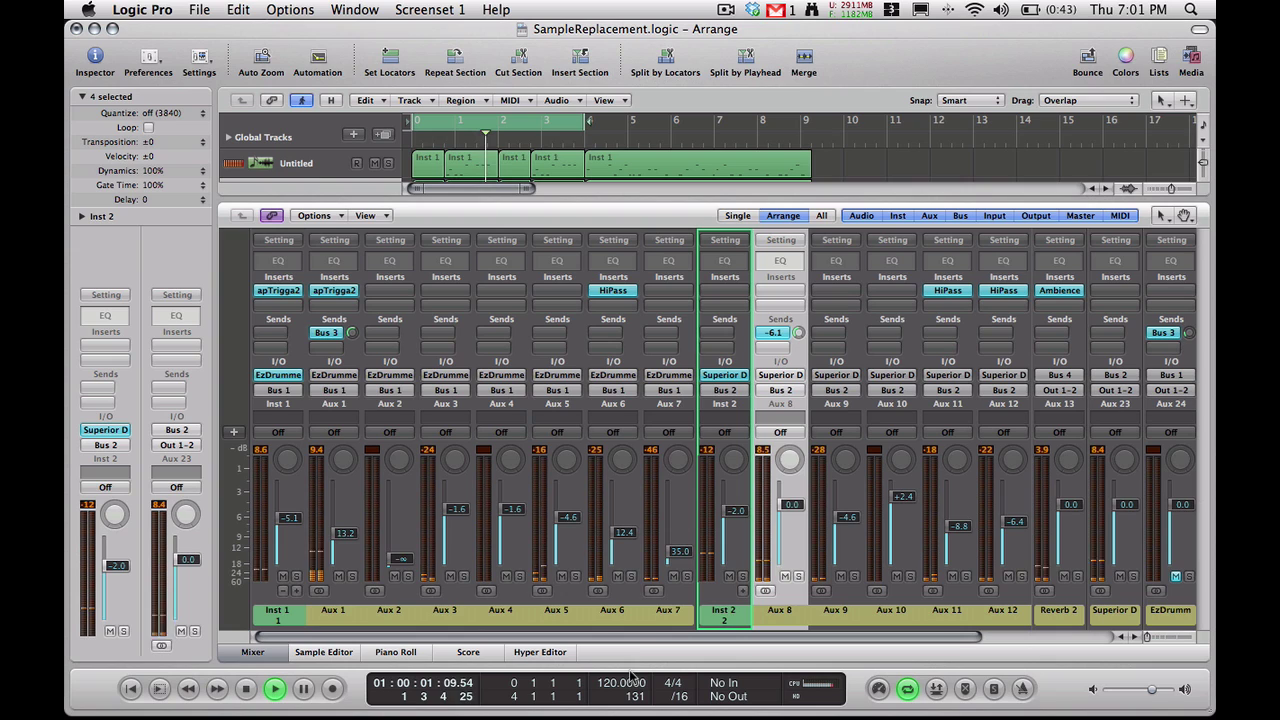
key(space)
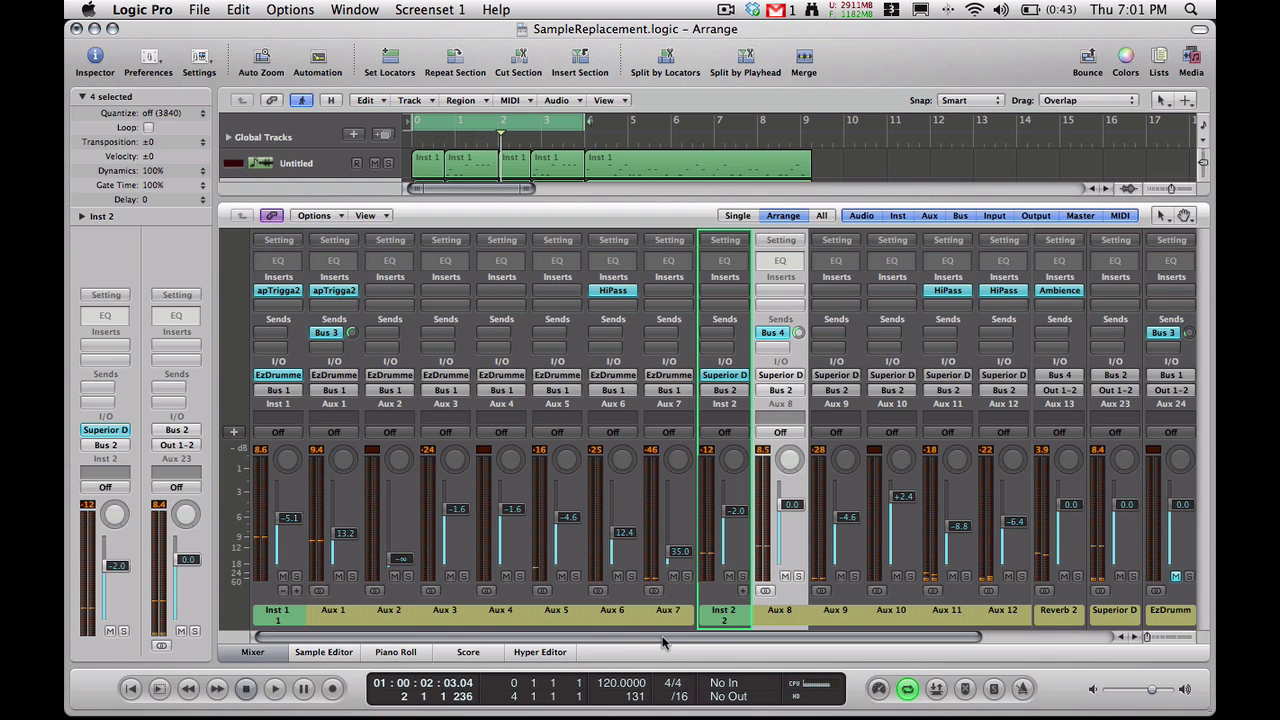
key(Return)
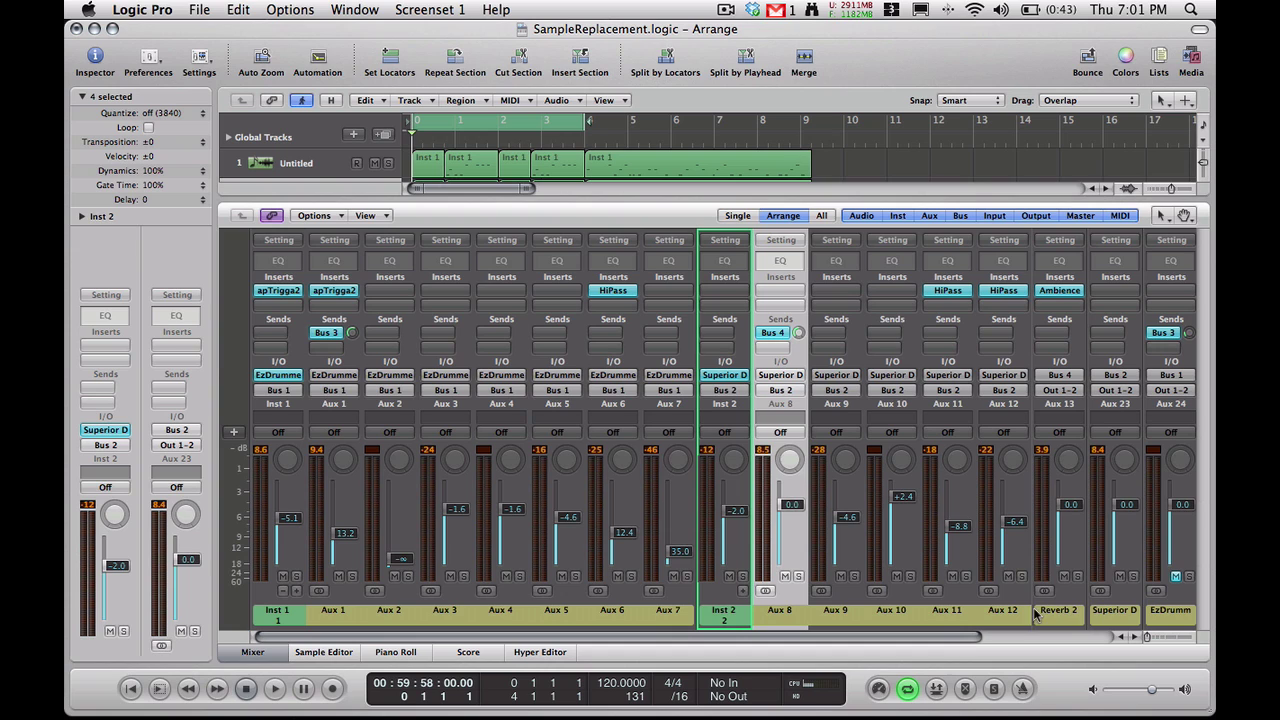
Add a Bus 4 (Reverb 2) send to the Superior D kit channel and start playback.
click(1110, 614)
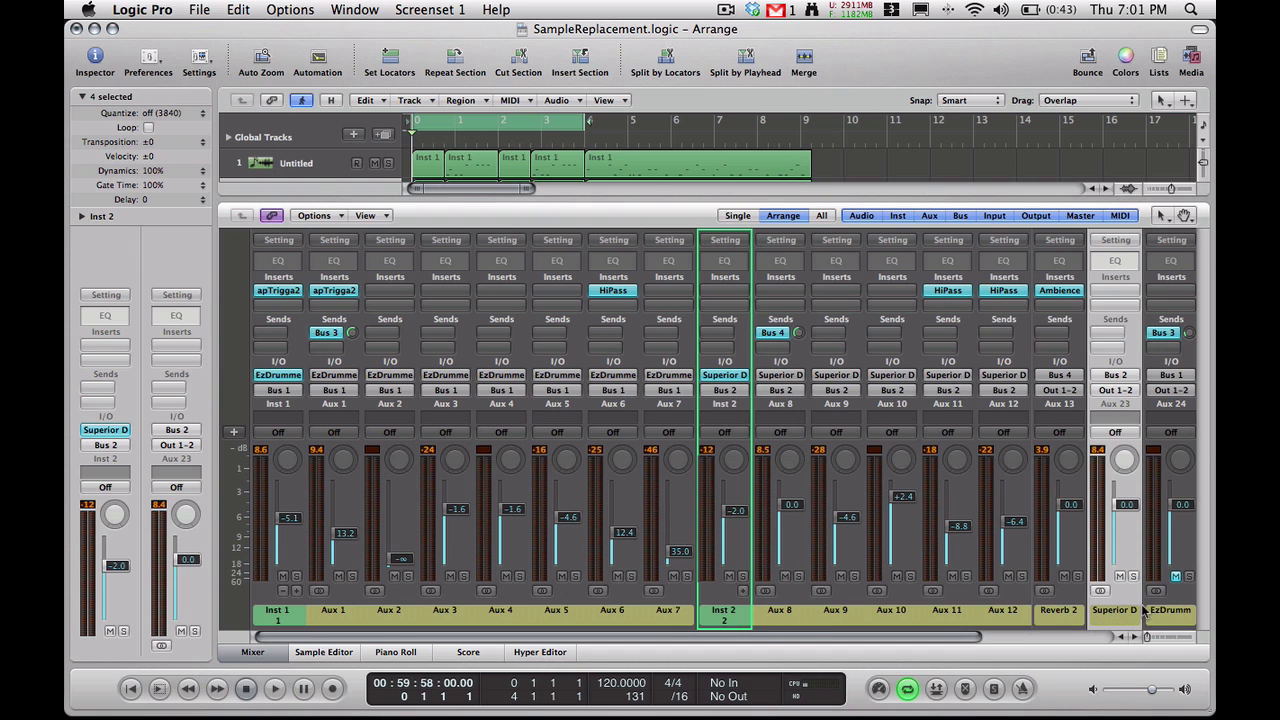
drag(718, 606, 1003, 604)
click(1136, 614)
click(1106, 338)
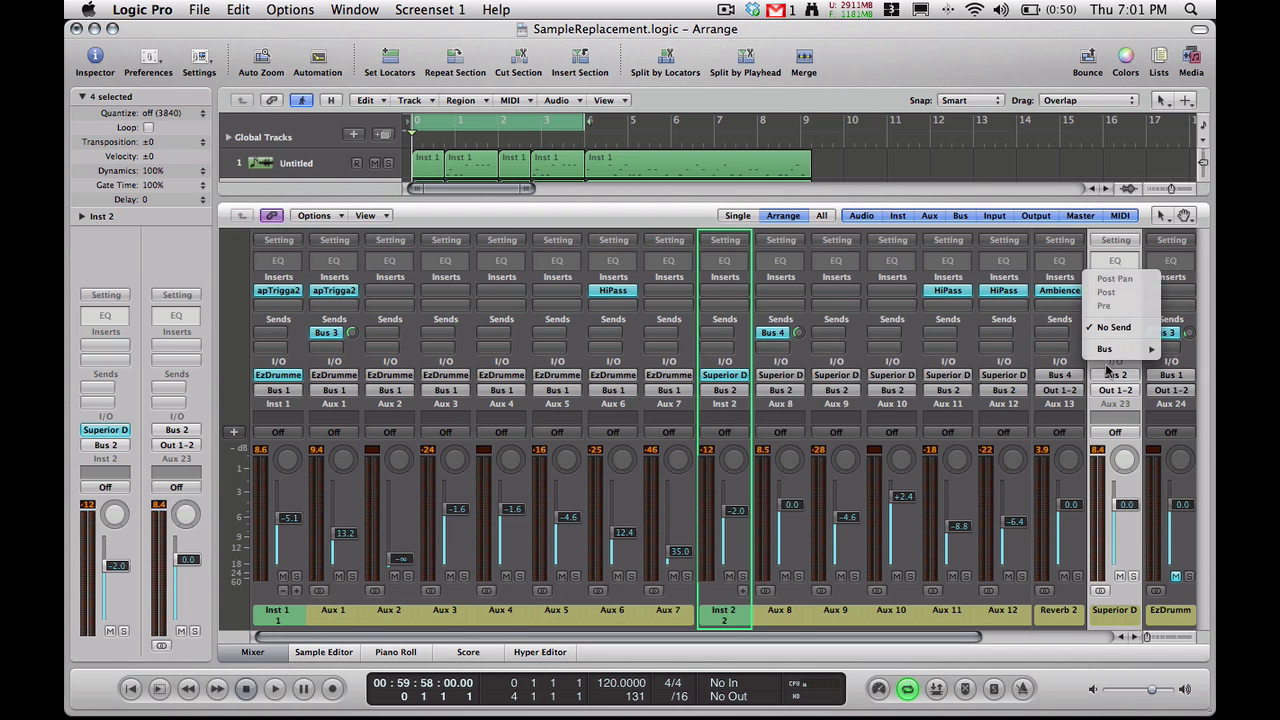
mouse_move(1116, 350)
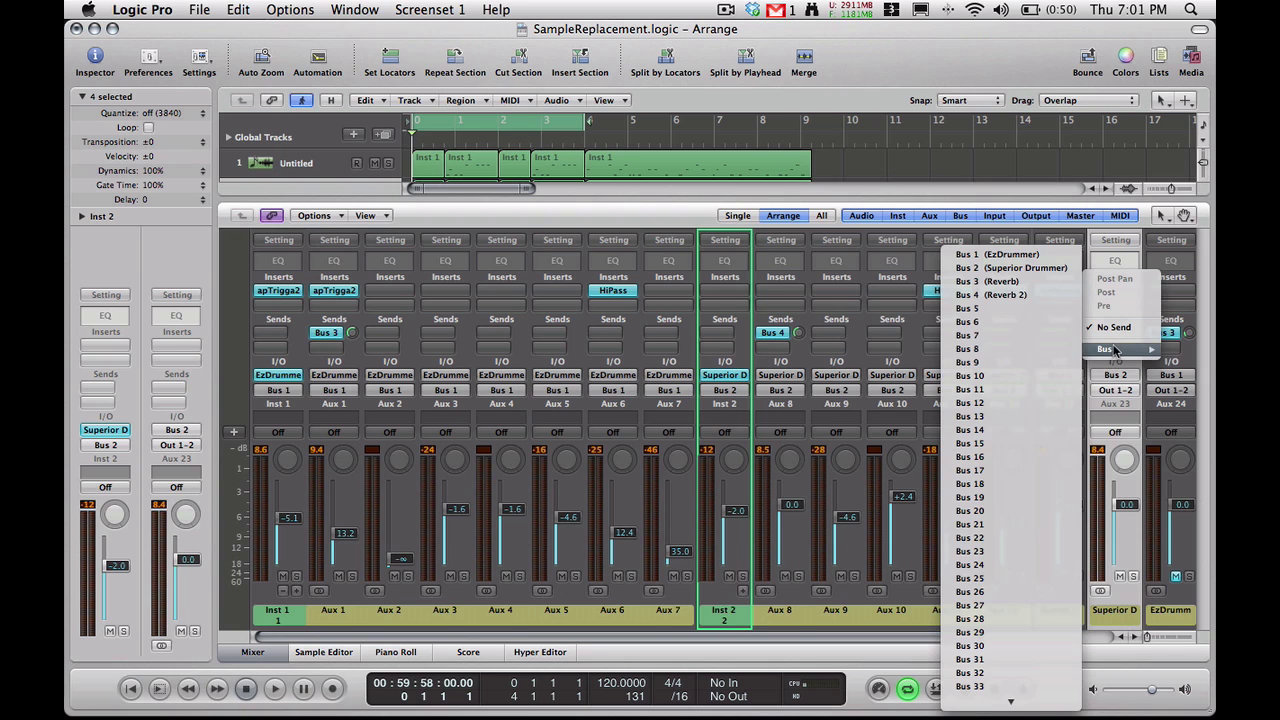
click(998, 297)
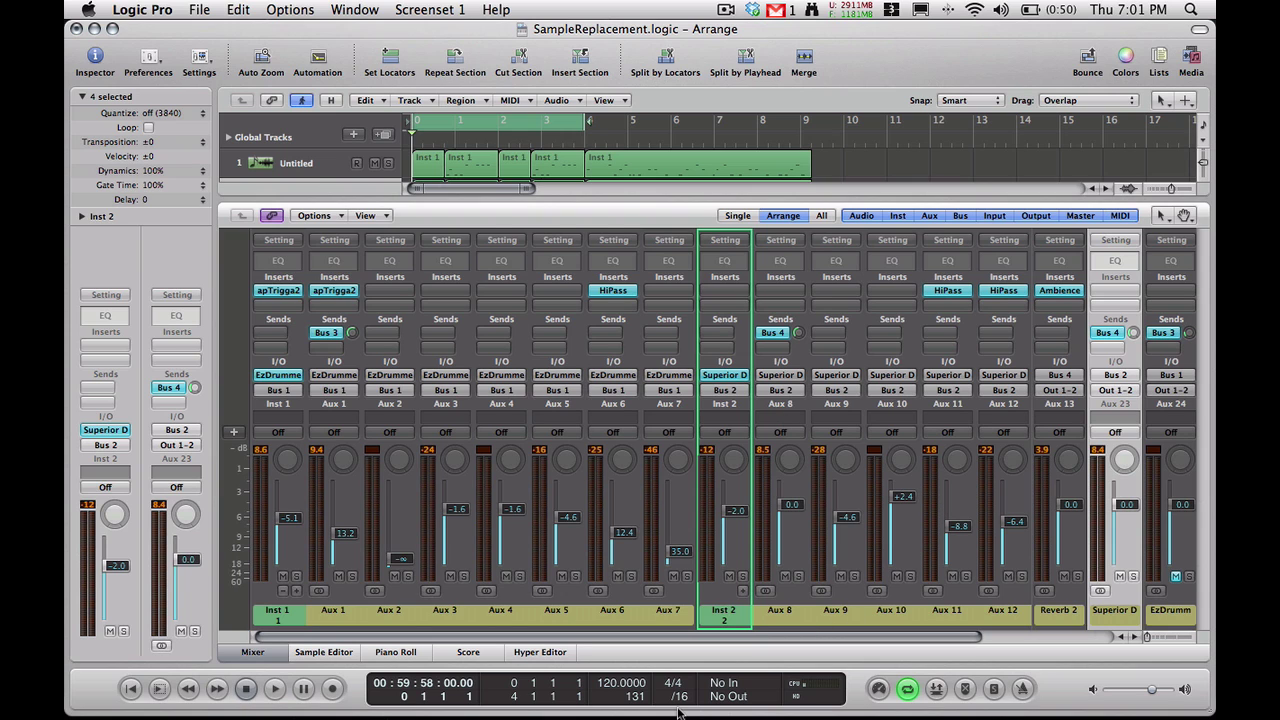
key(space)
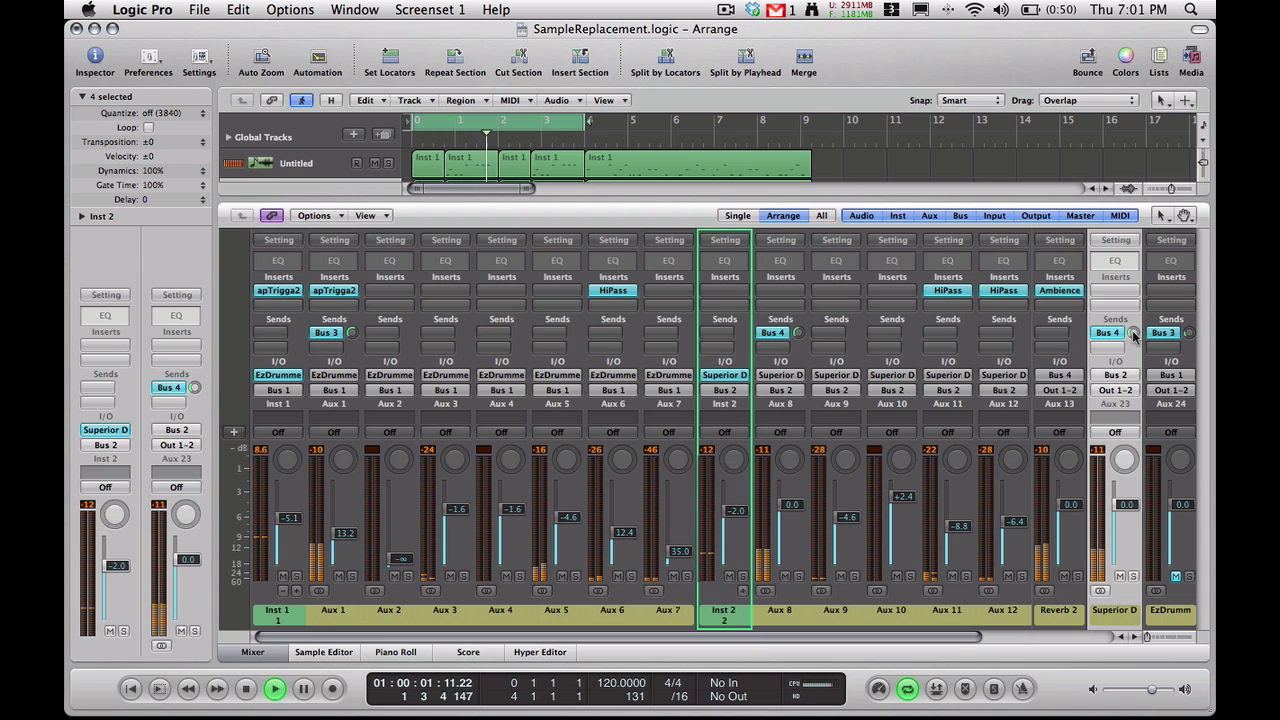
Set the Superior D Bus 4 send to -15.9 dB, then mute Superior D and Reverb 2 to compare.
drag(1133, 334, 1133, 350)
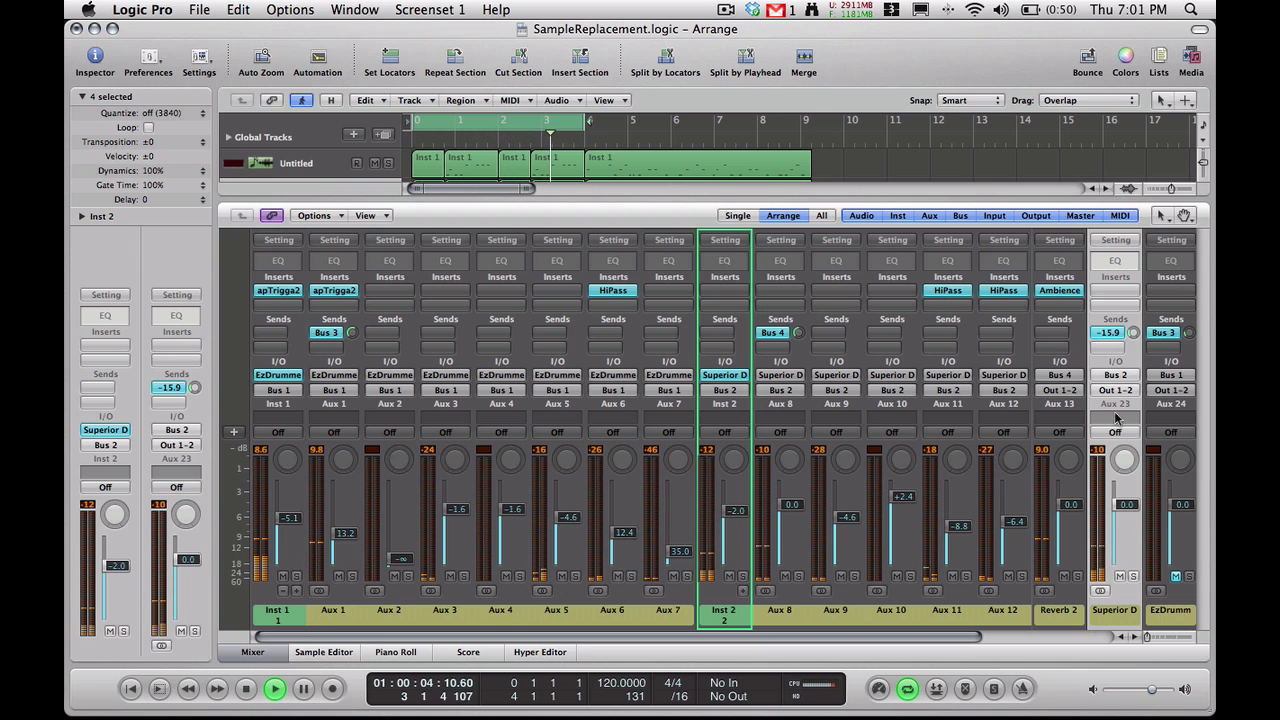
click(1120, 577)
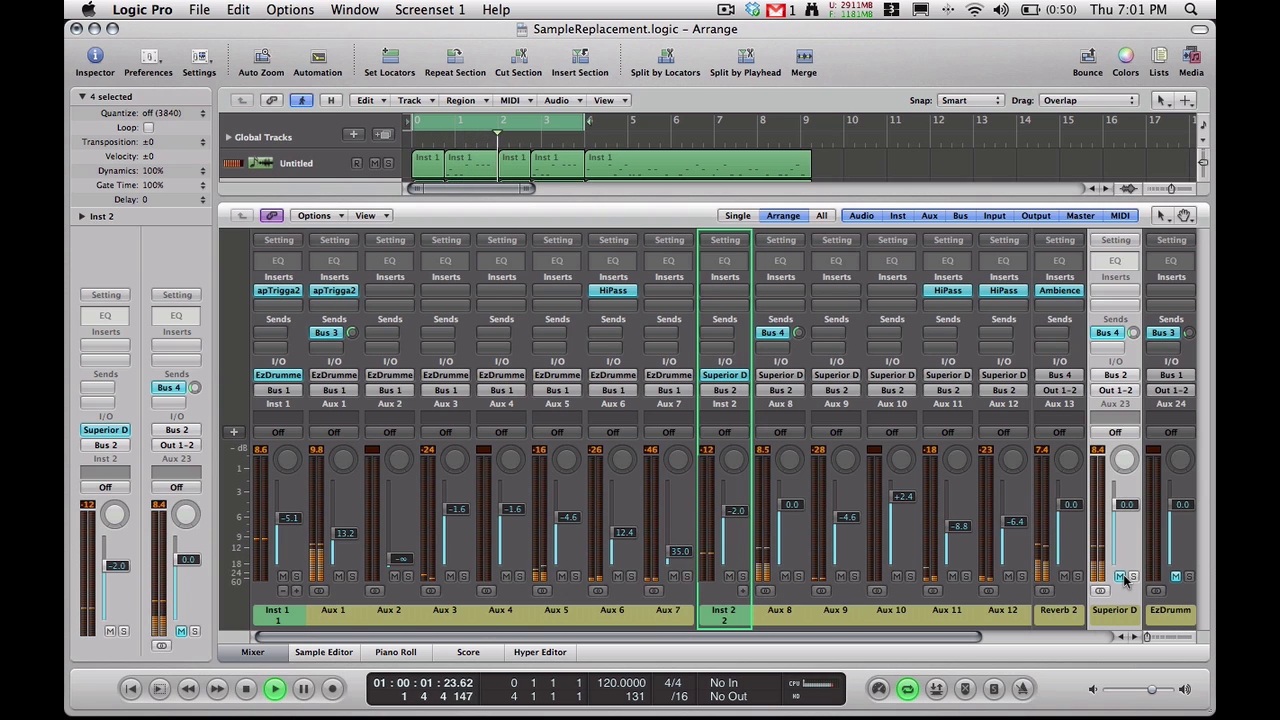
click(1064, 577)
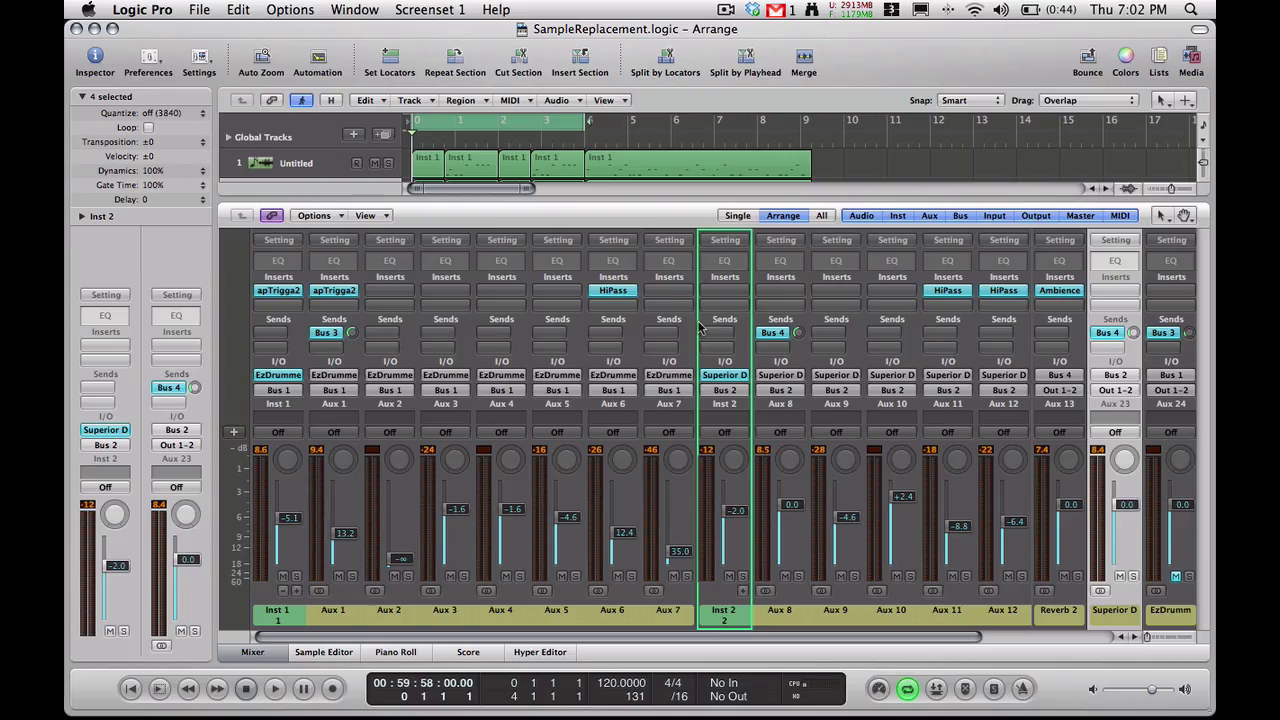
Switch to the Safari desktop space and open the 'Studios • Index page' forum tab.
key(F8)
click(268, 145)
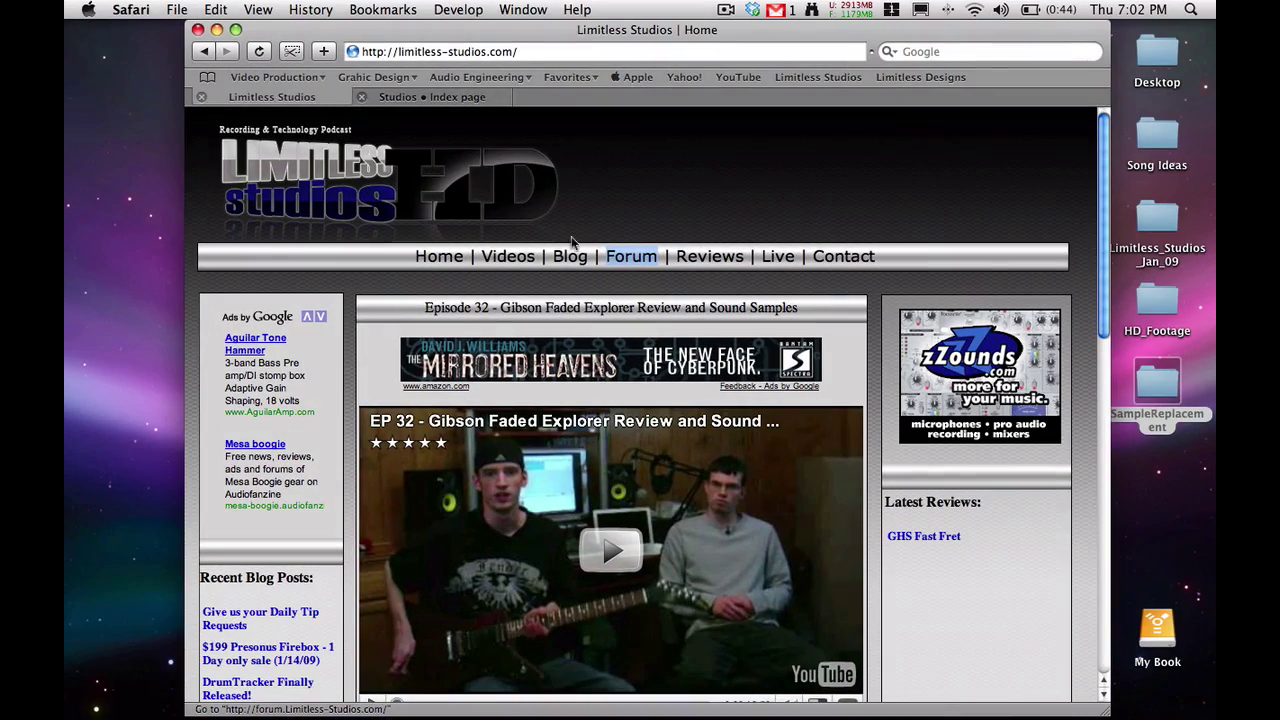
scroll(567, 438, down, 3)
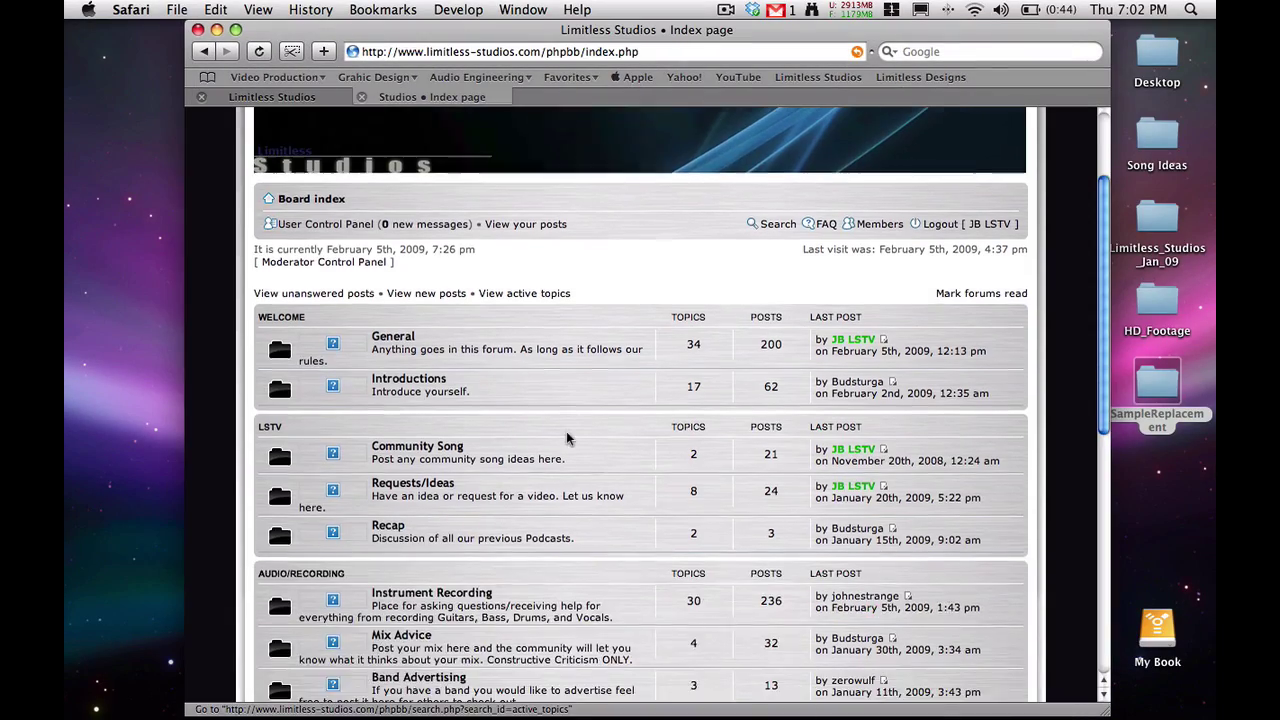
click(210, 52)
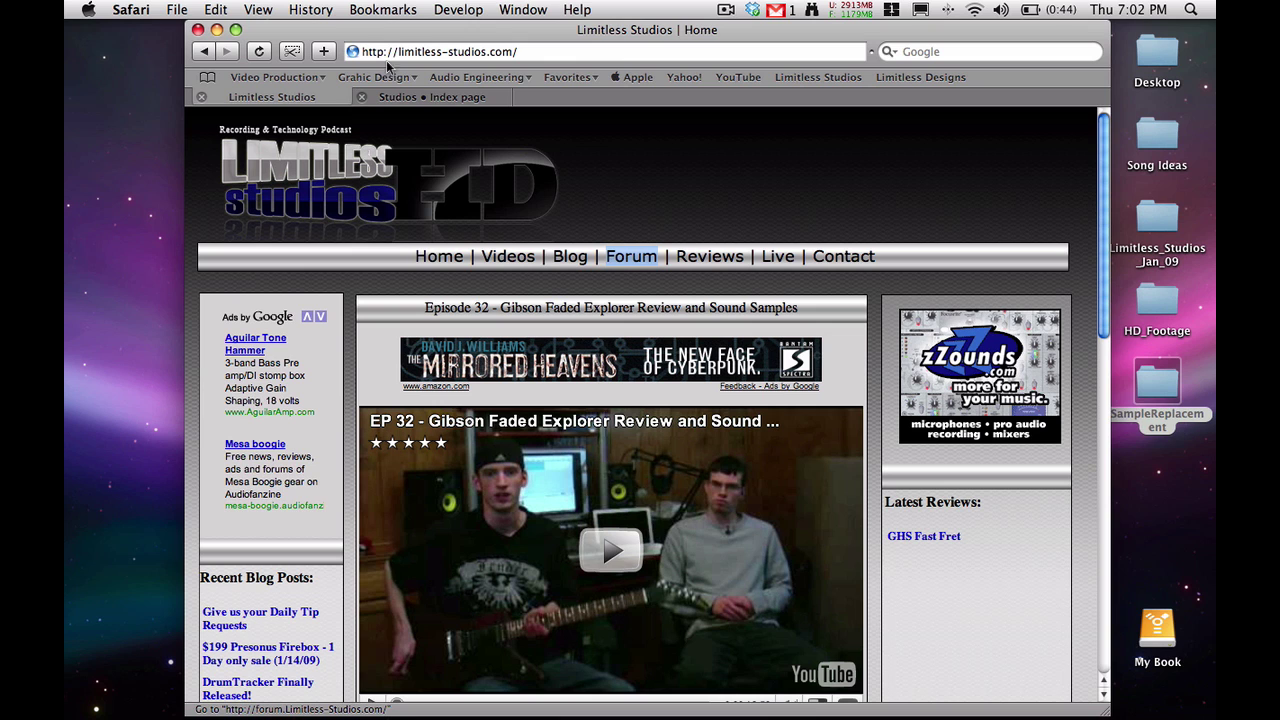
click(485, 100)
click(203, 54)
click(460, 97)
Scroll through the forum list showing the Welcome, LSTV, Audio/Recording and Technology forums.
scroll(481, 282, down, 8)
scroll(481, 282, up, 1)
scroll(420, 330, up, 5)
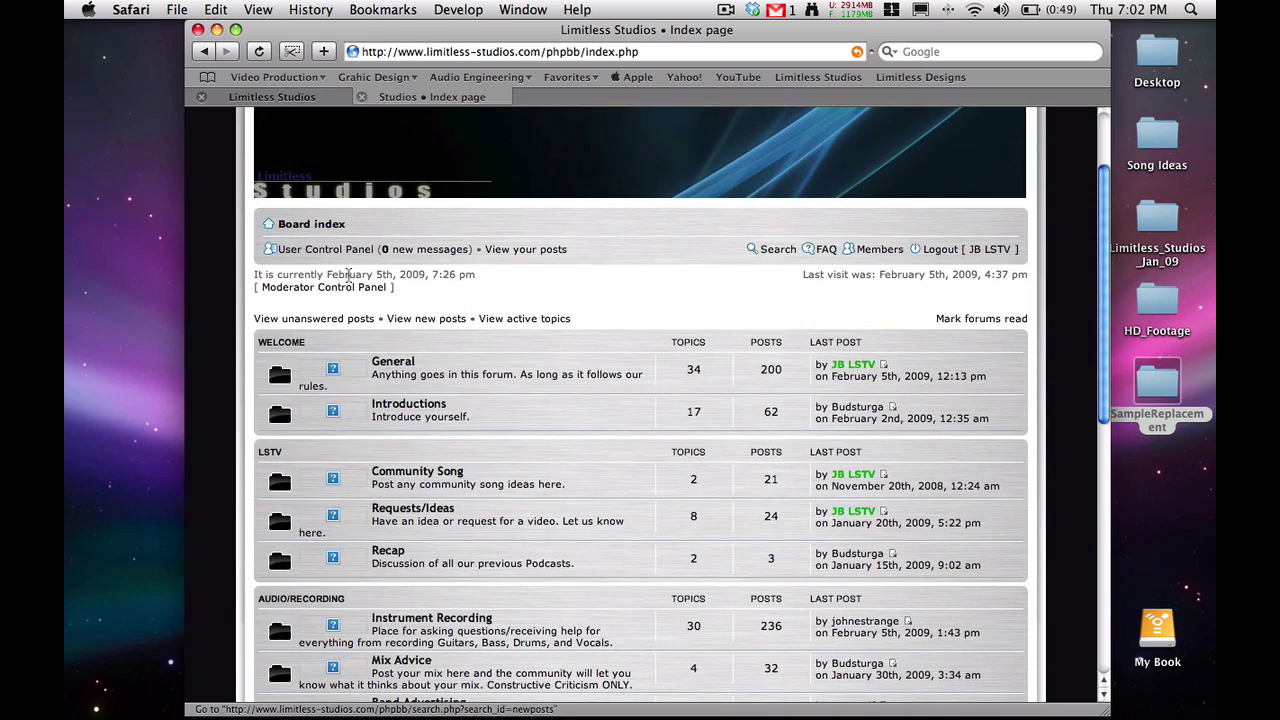
scroll(514, 448, down, 4)
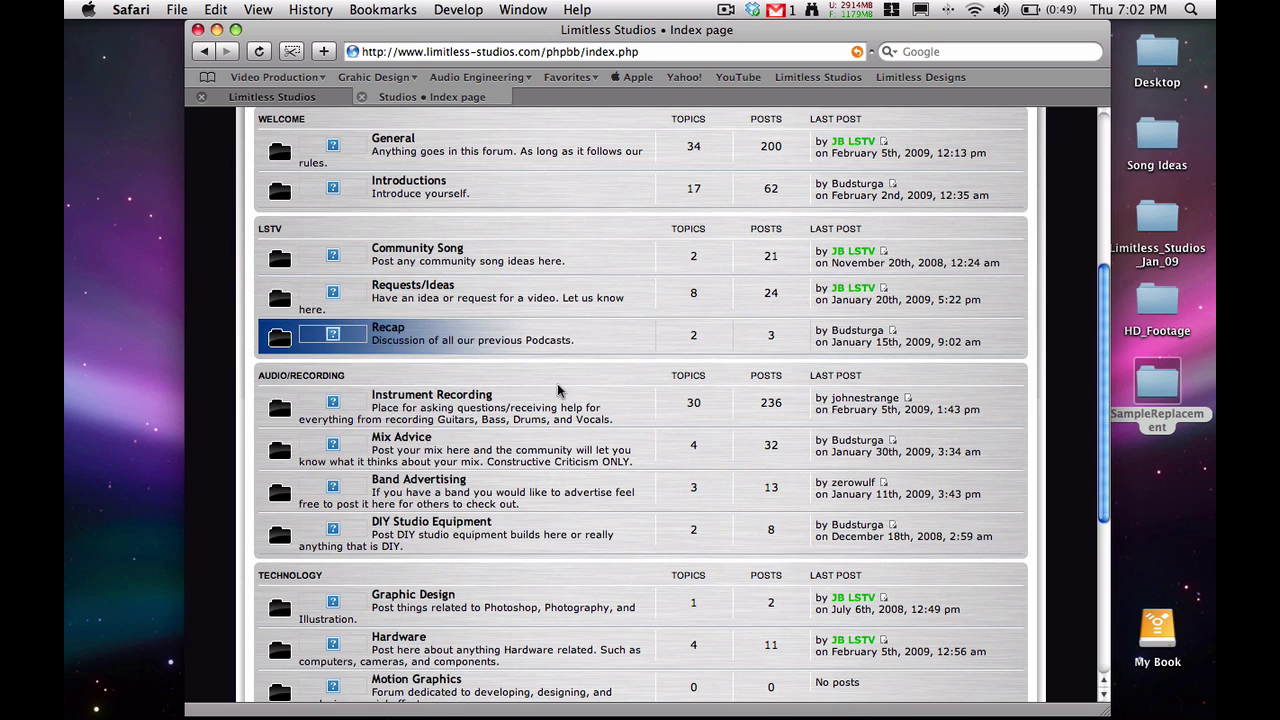
scroll(460, 500, down, 1)
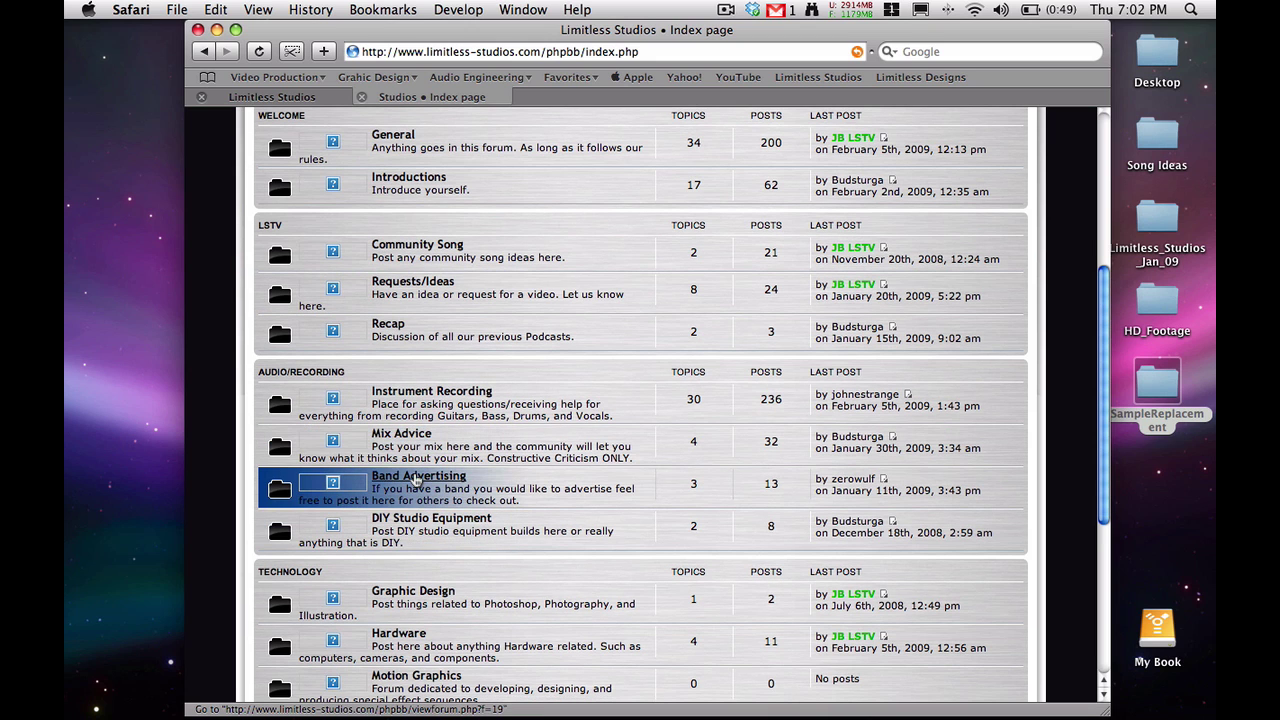
scroll(416, 487, down, 4)
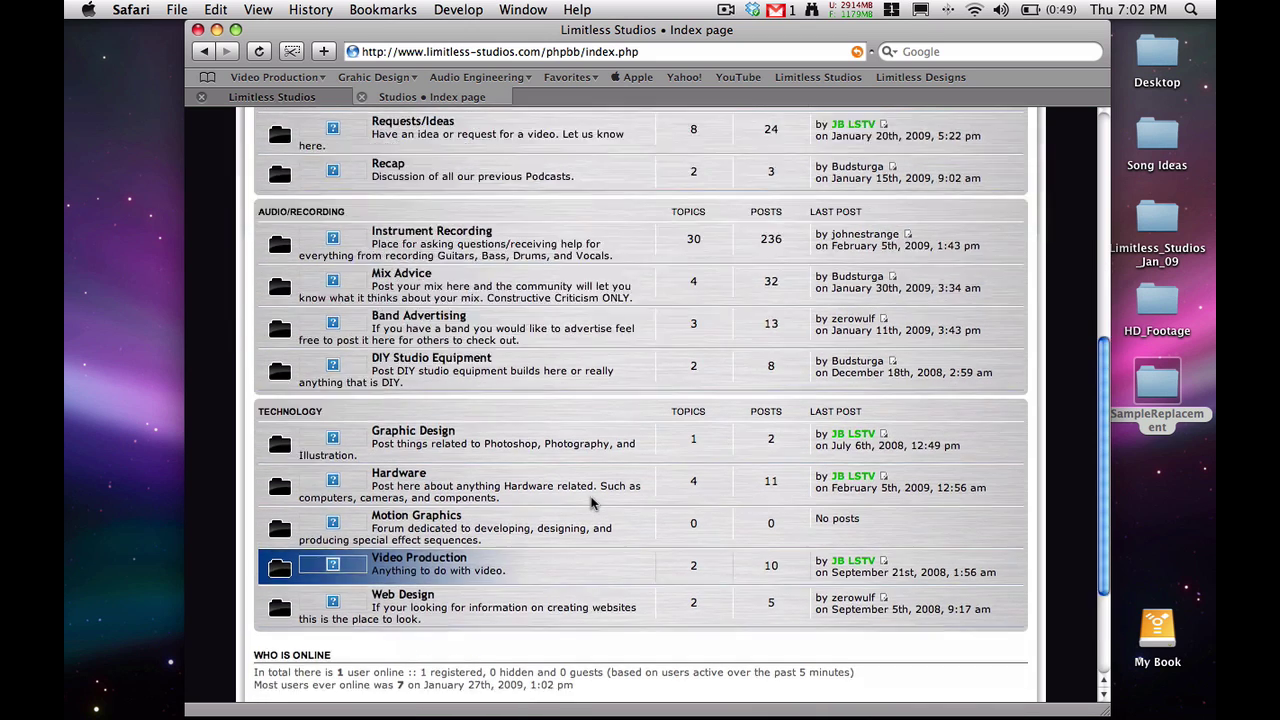
scroll(591, 503, up, 10)
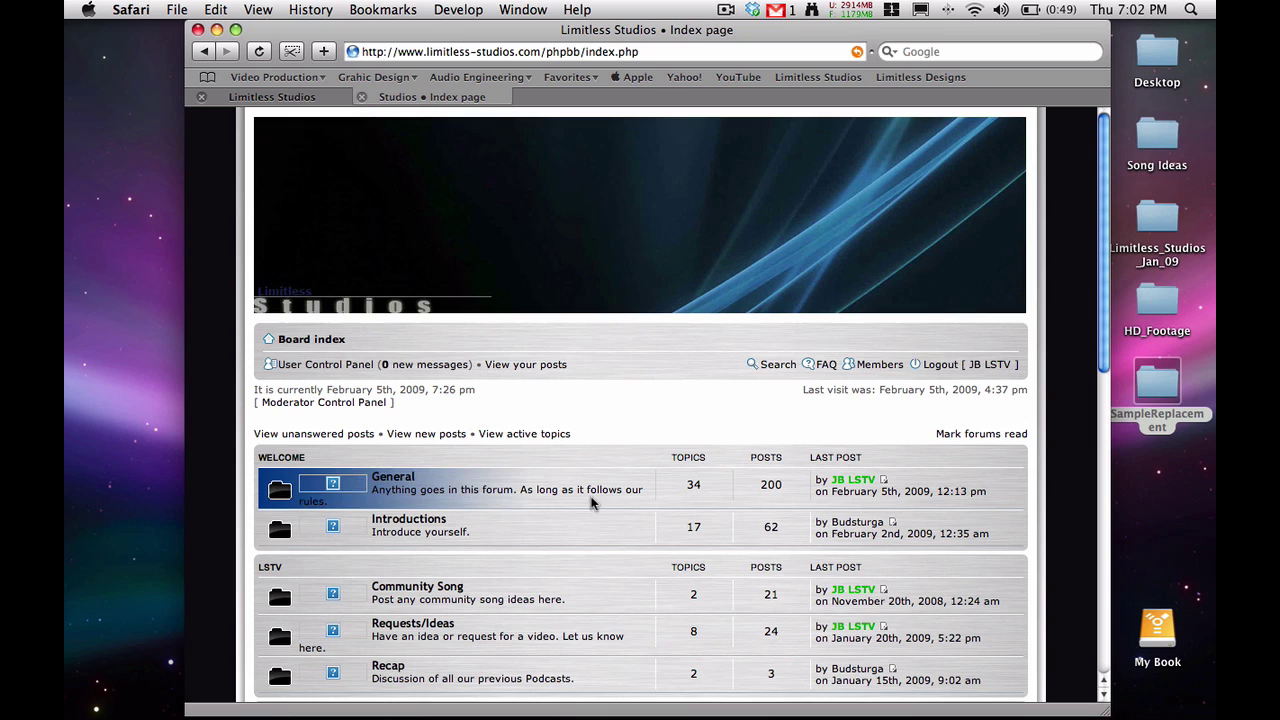